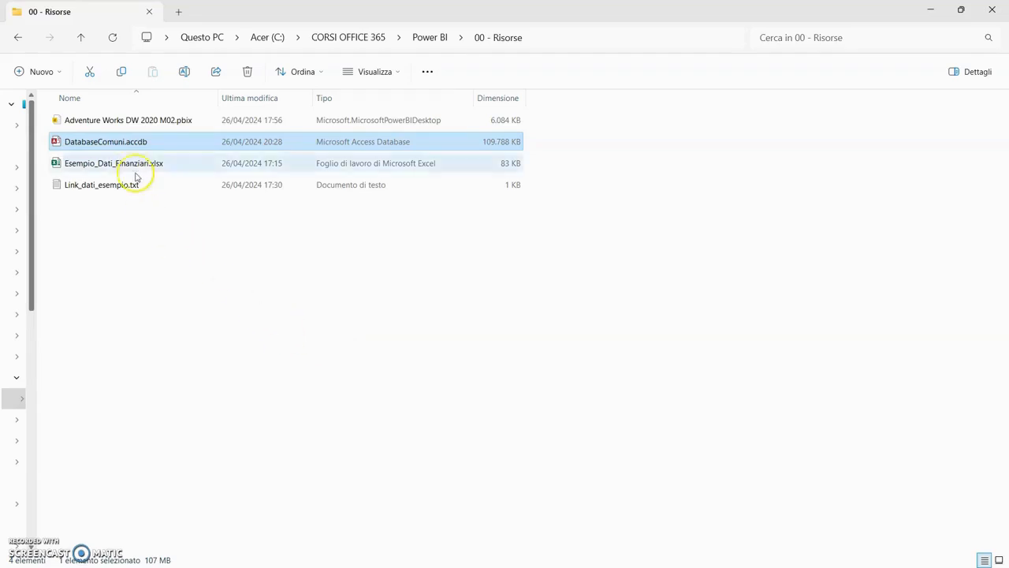
Open the DatabaseComuni.accdb database in Access and display its Comuni table
{"action": "double_click", "coordinate": [124, 144]}
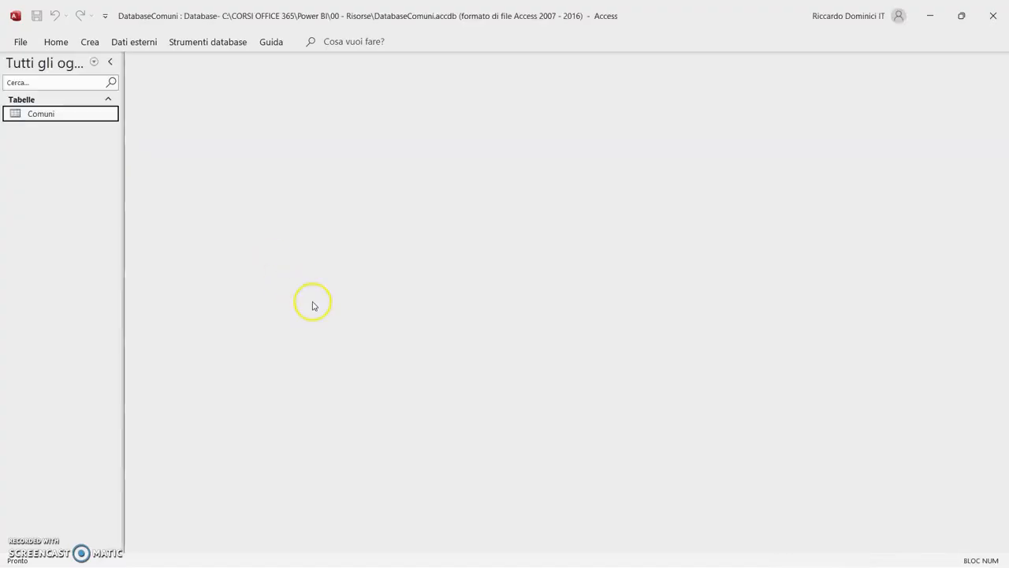
{"action": "double_click", "coordinate": [63, 116]}
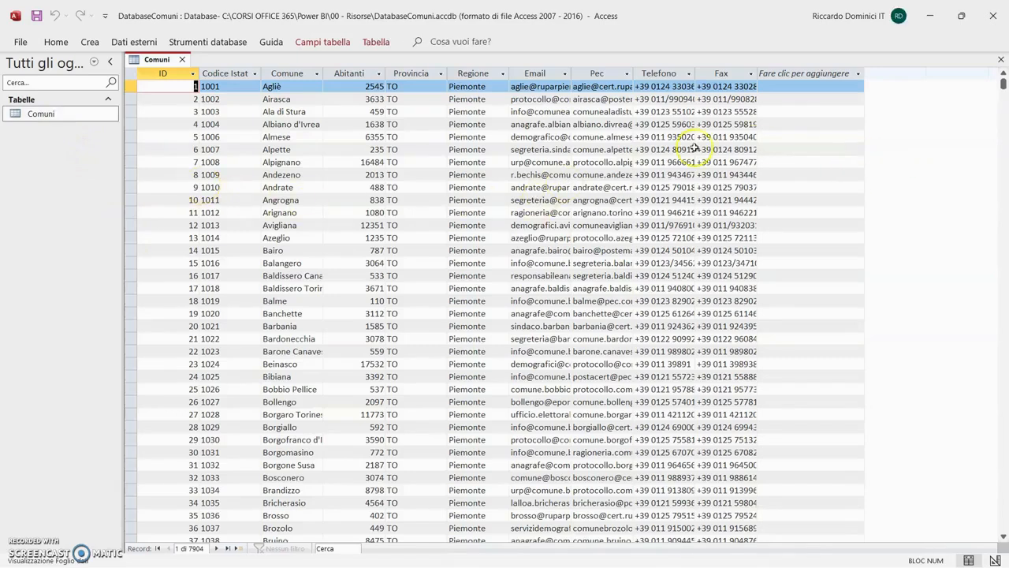
Review the fields of the Comuni table one by one, from ID and Codice Istat through to Fax
{"action": "left_click", "coordinate": [174, 70]}
{"action": "left_click", "coordinate": [211, 73]}
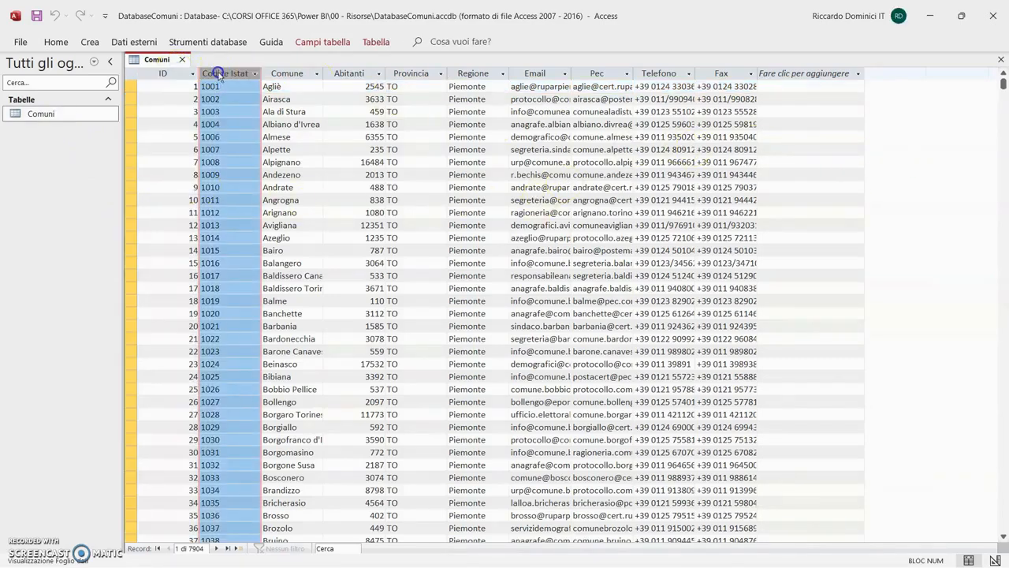
{"action": "left_click", "coordinate": [299, 73]}
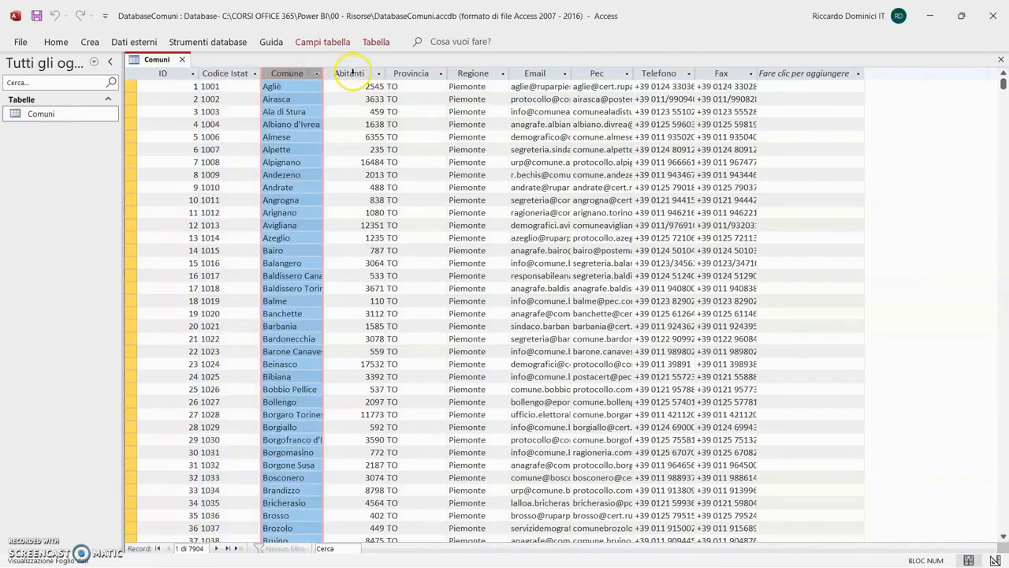
{"action": "left_click", "coordinate": [350, 76]}
{"action": "left_click", "coordinate": [421, 72]}
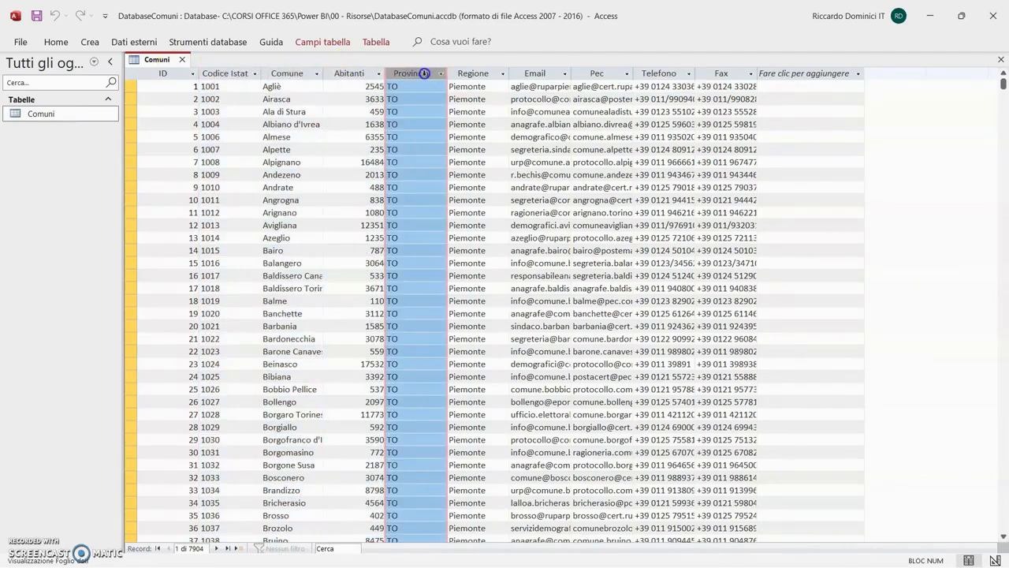
{"action": "left_click", "coordinate": [471, 71]}
{"action": "left_click", "coordinate": [528, 72]}
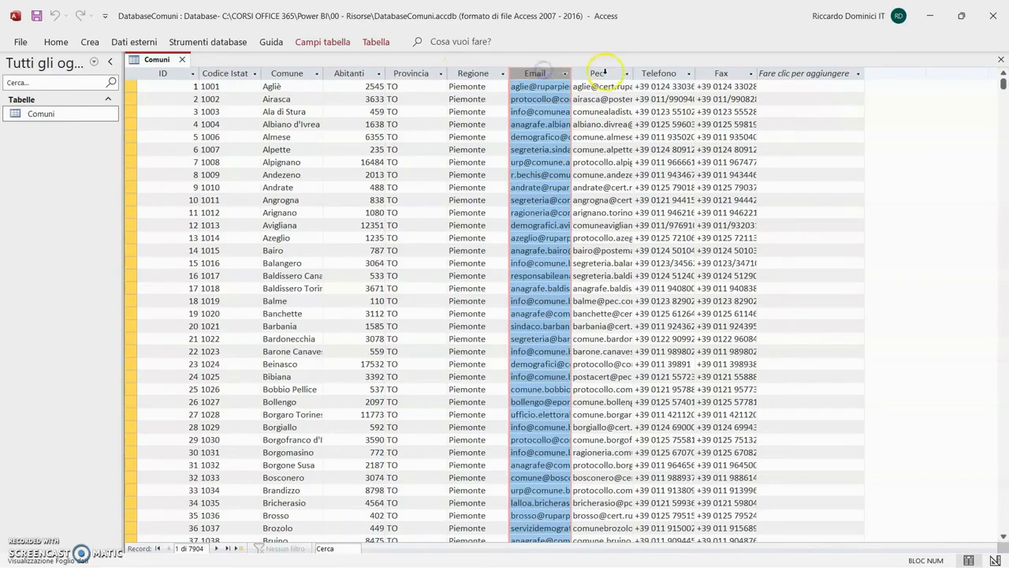
{"action": "left_click", "coordinate": [603, 74]}
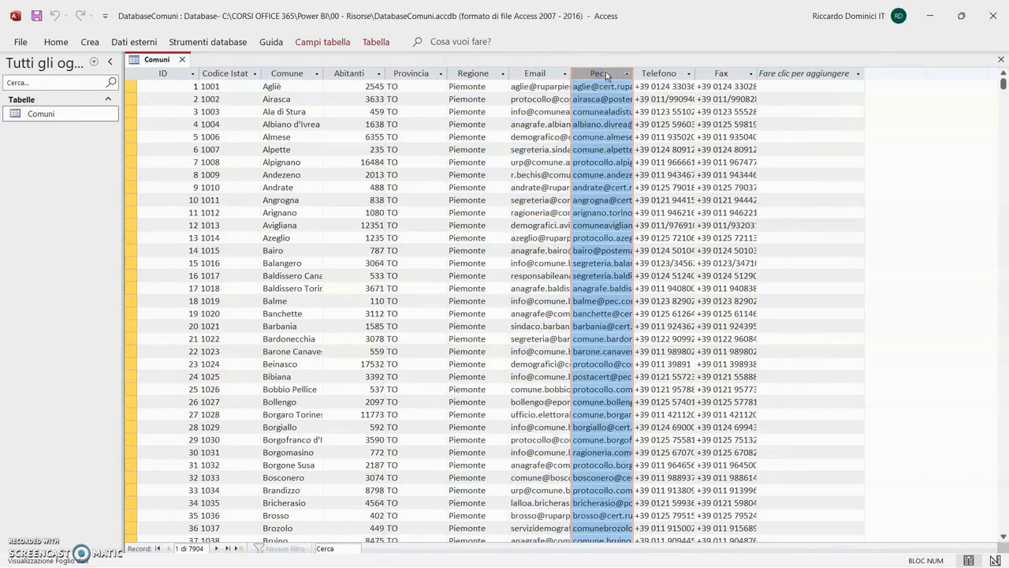
{"action": "left_click", "coordinate": [659, 73]}
{"action": "left_click", "coordinate": [717, 73]}
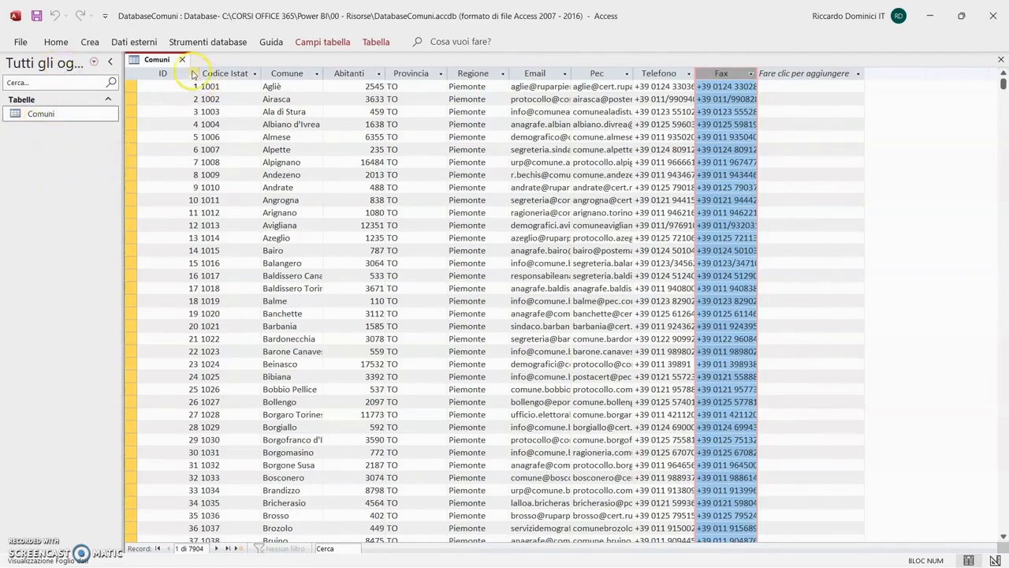
{"action": "left_click", "coordinate": [201, 42]}
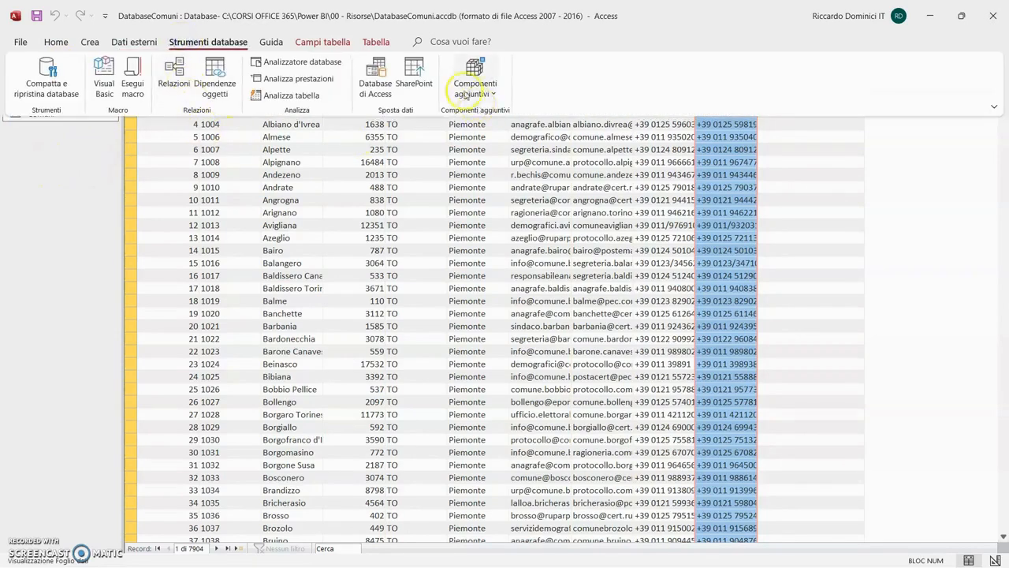
{"action": "left_click", "coordinate": [414, 79]}
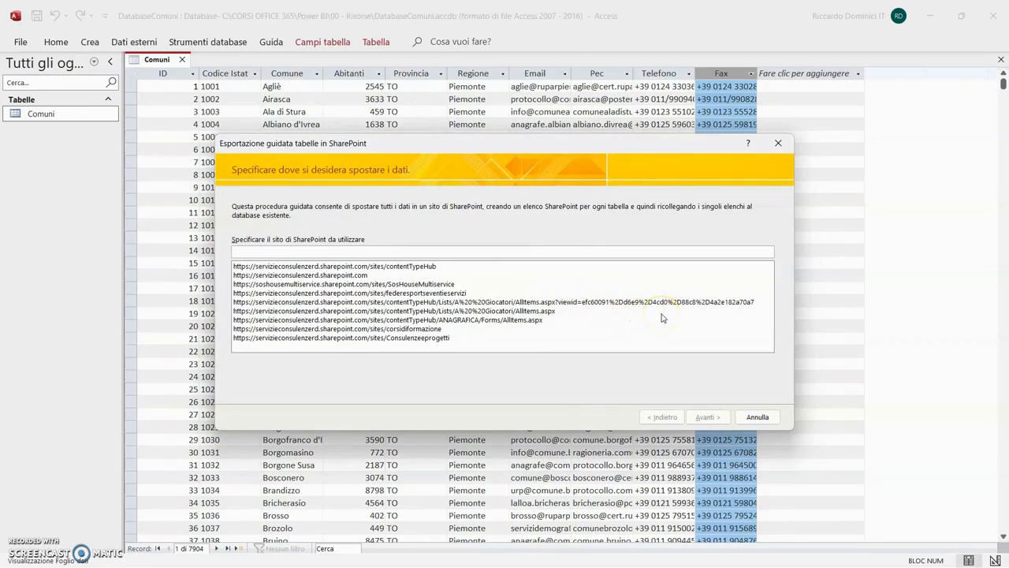
{"action": "left_click", "coordinate": [428, 328]}
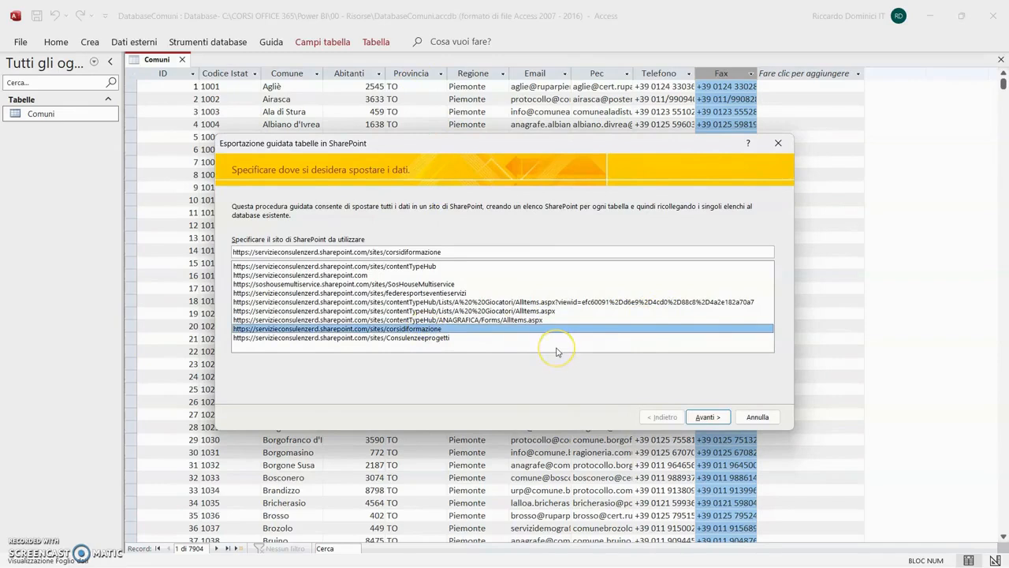
{"action": "left_click", "coordinate": [714, 422]}
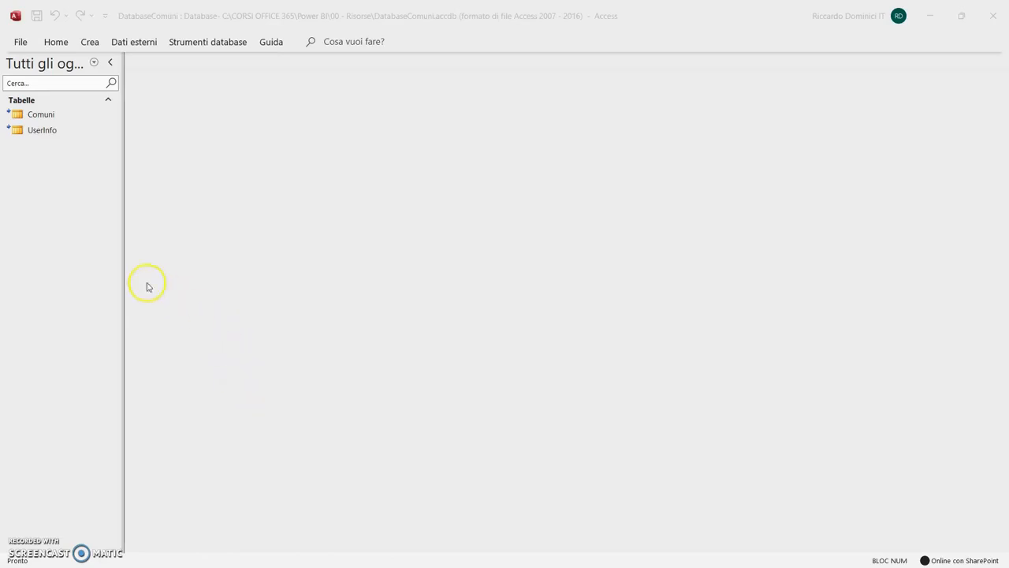
Open the linked Comuni table to check its records, and close Access
{"action": "left_click", "coordinate": [39, 116]}
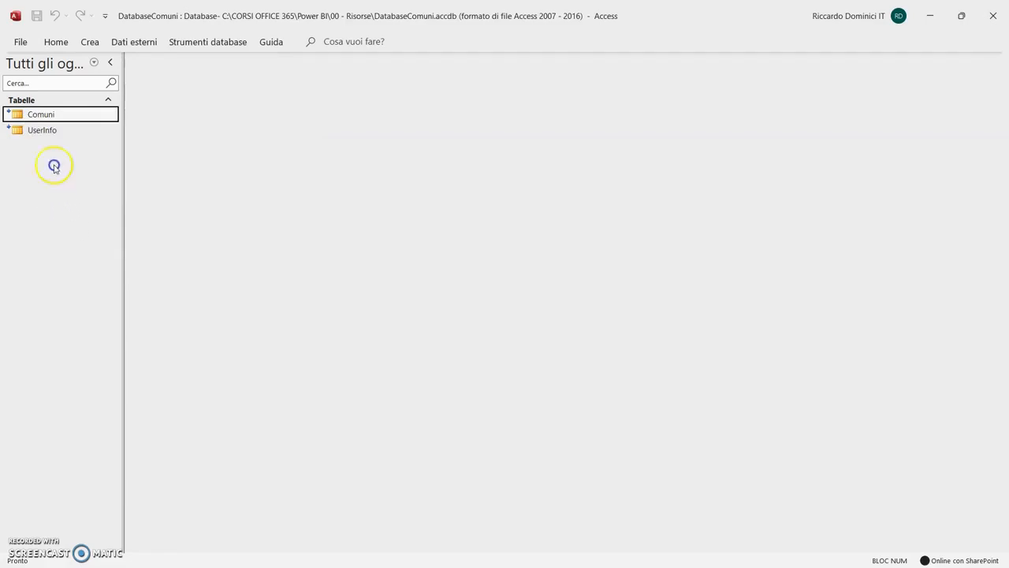
{"action": "left_click", "coordinate": [41, 114]}
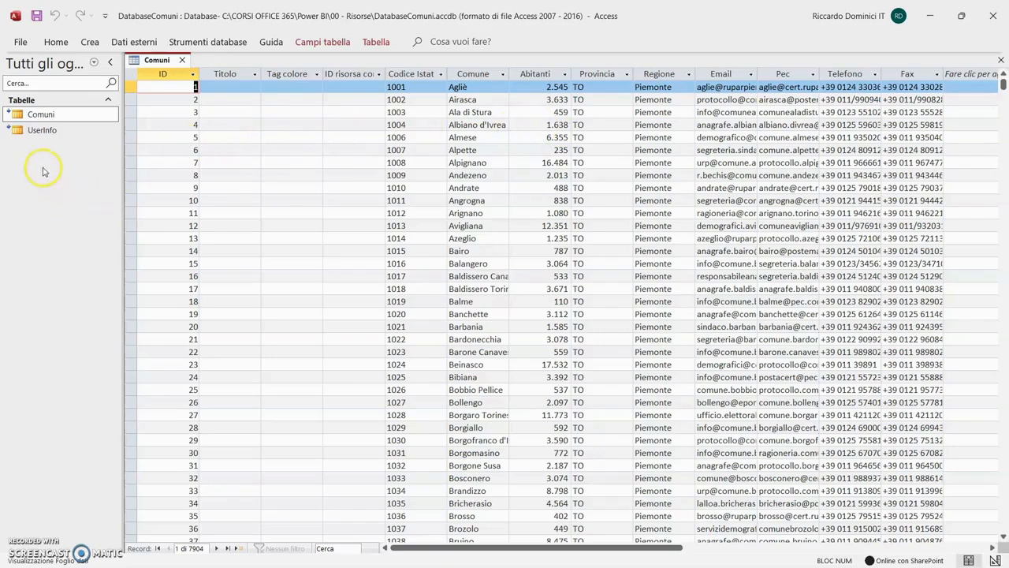
{"action": "left_click", "coordinate": [993, 16]}
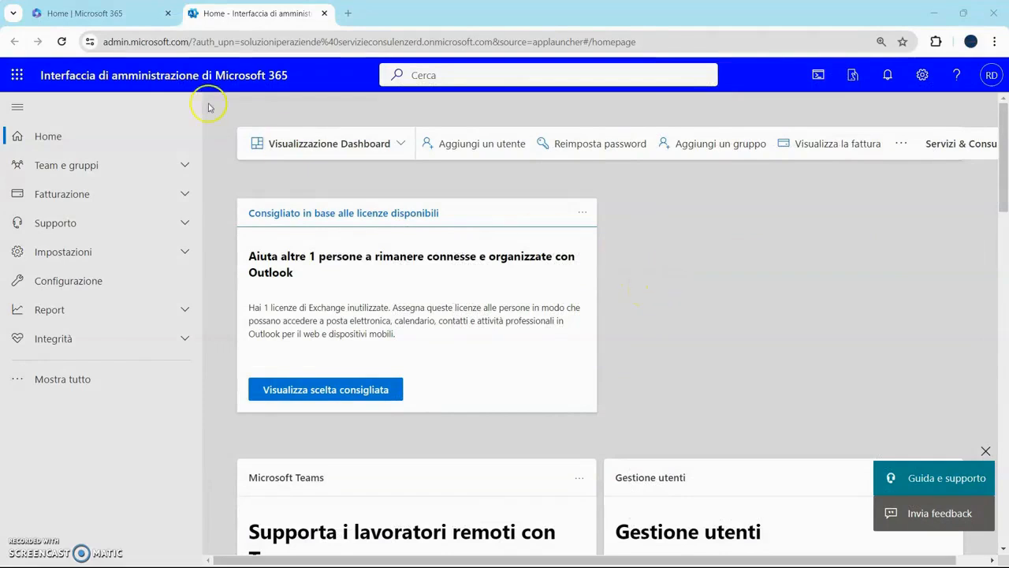
Switch to the Microsoft 365 browser window, launch SharePoint and open the Corsi di formazione site
{"action": "left_click", "coordinate": [18, 75]}
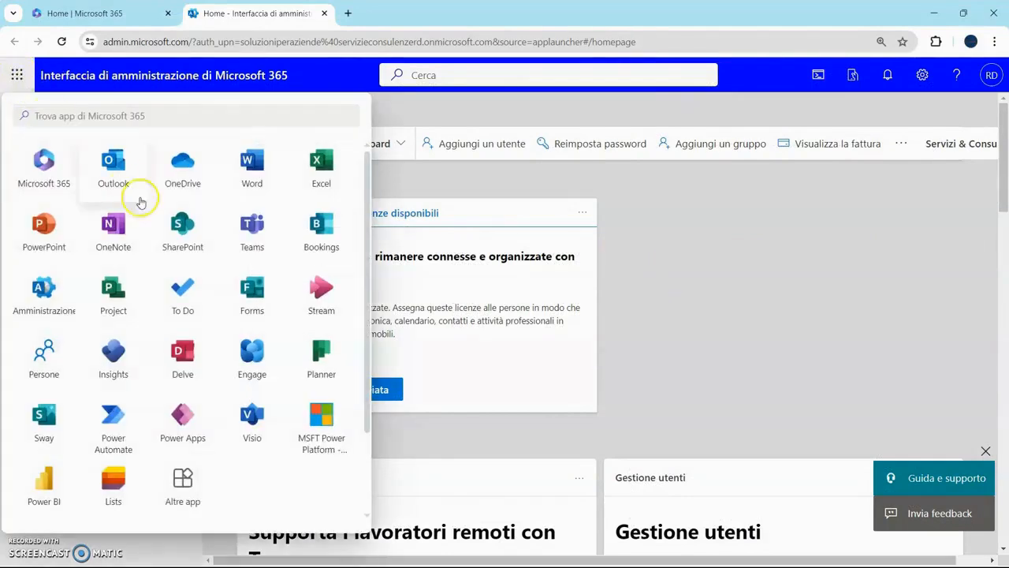
{"action": "left_click", "coordinate": [183, 229]}
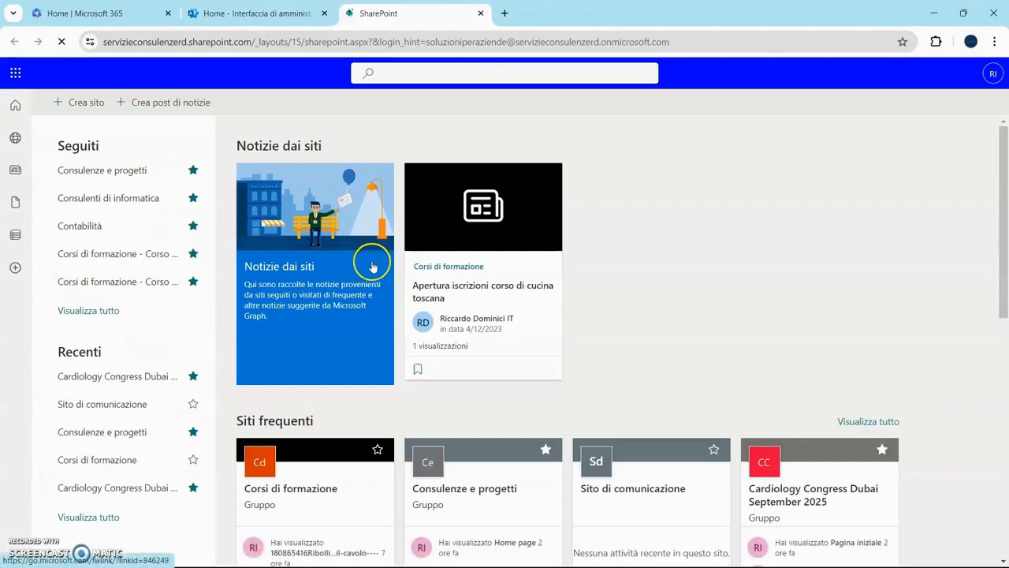
{"action": "scroll", "coordinate": [663, 323], "scroll_direction": "down", "scroll_amount": 2}
{"action": "left_click", "coordinate": [309, 363]}
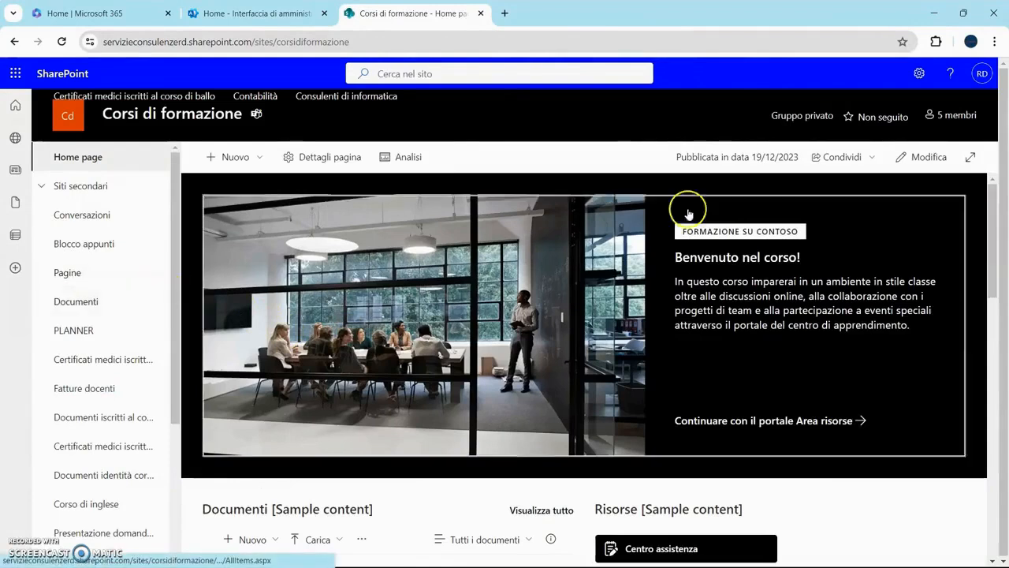
Display the site contents of Corsi di formazione and open the Comuni list
{"action": "left_click", "coordinate": [921, 74]}
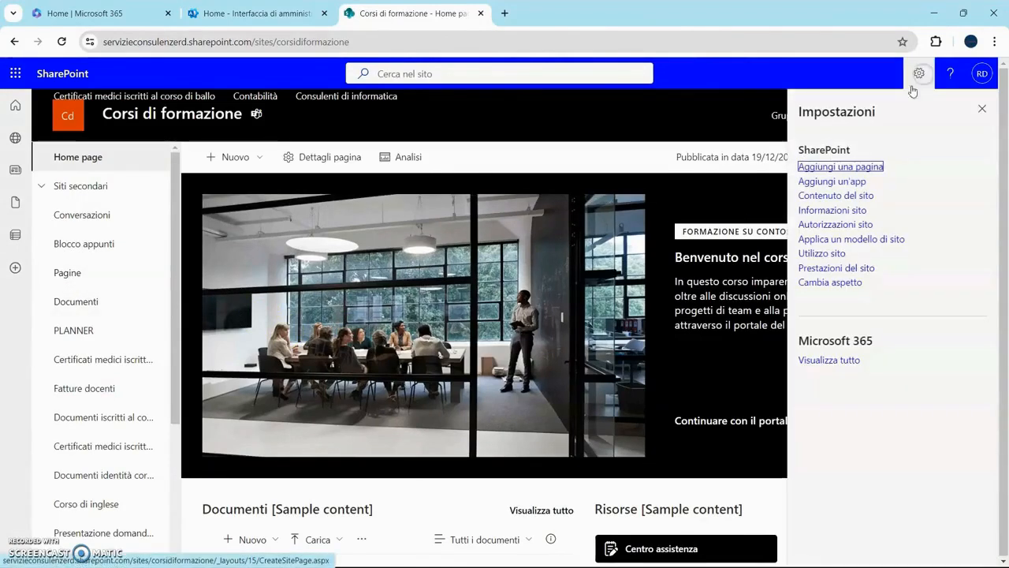
{"action": "left_click", "coordinate": [860, 197]}
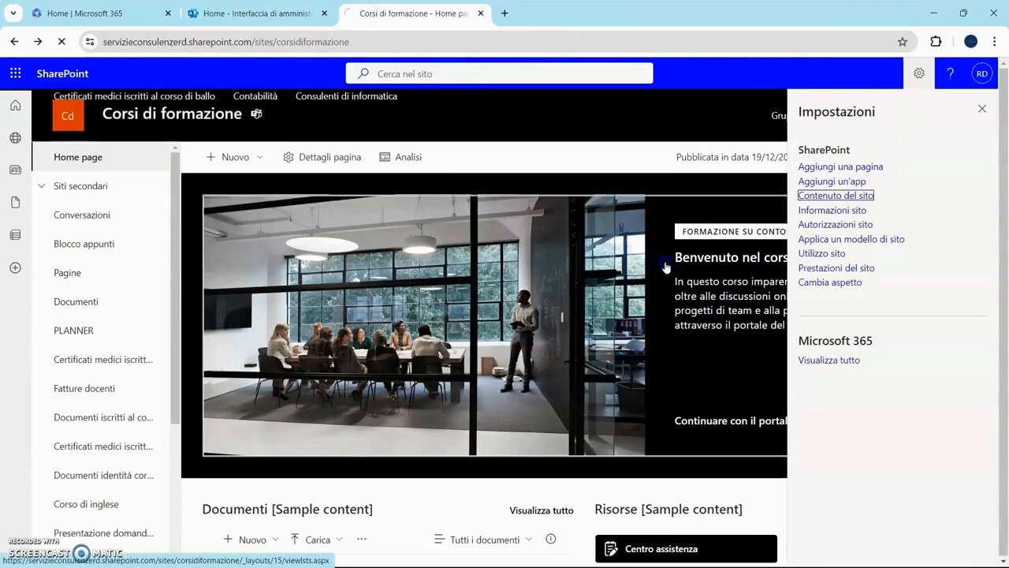
{"action": "scroll", "coordinate": [384, 334], "scroll_direction": "down", "scroll_amount": 5}
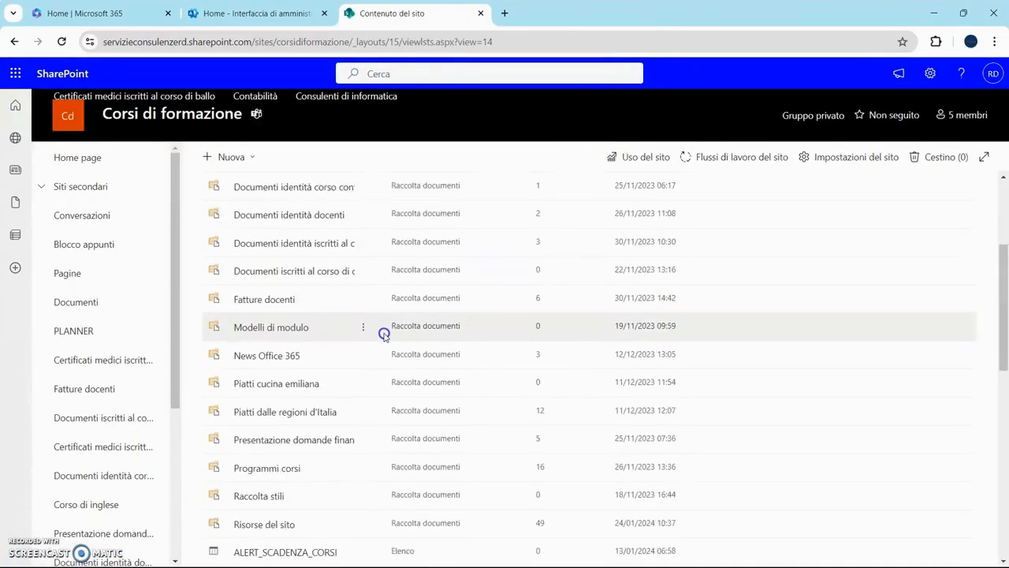
{"action": "scroll", "coordinate": [384, 334], "scroll_direction": "down", "scroll_amount": 4}
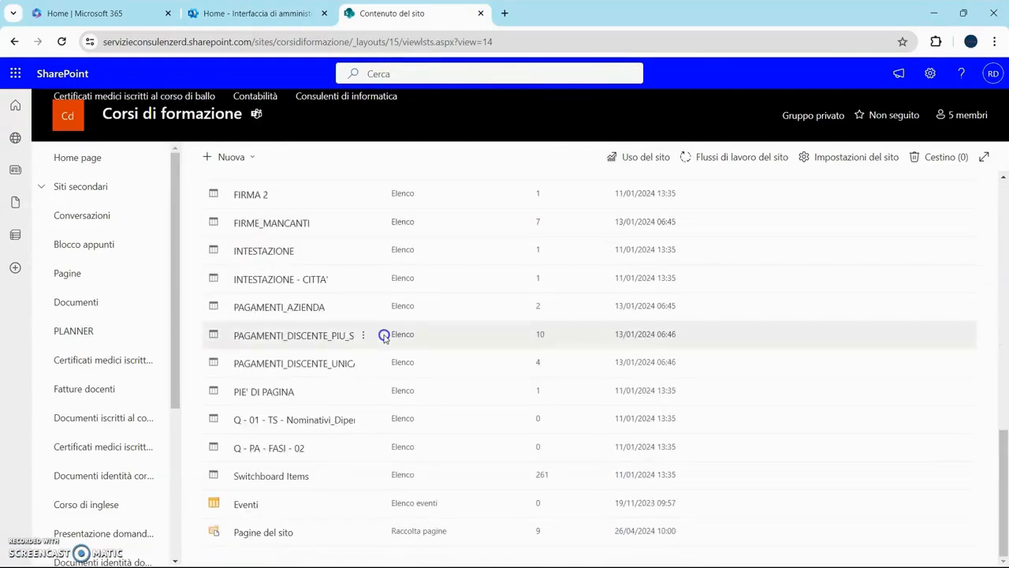
{"action": "scroll", "coordinate": [361, 452], "scroll_direction": "up", "scroll_amount": 3}
{"action": "scroll", "coordinate": [361, 452], "scroll_direction": "up", "scroll_amount": 2}
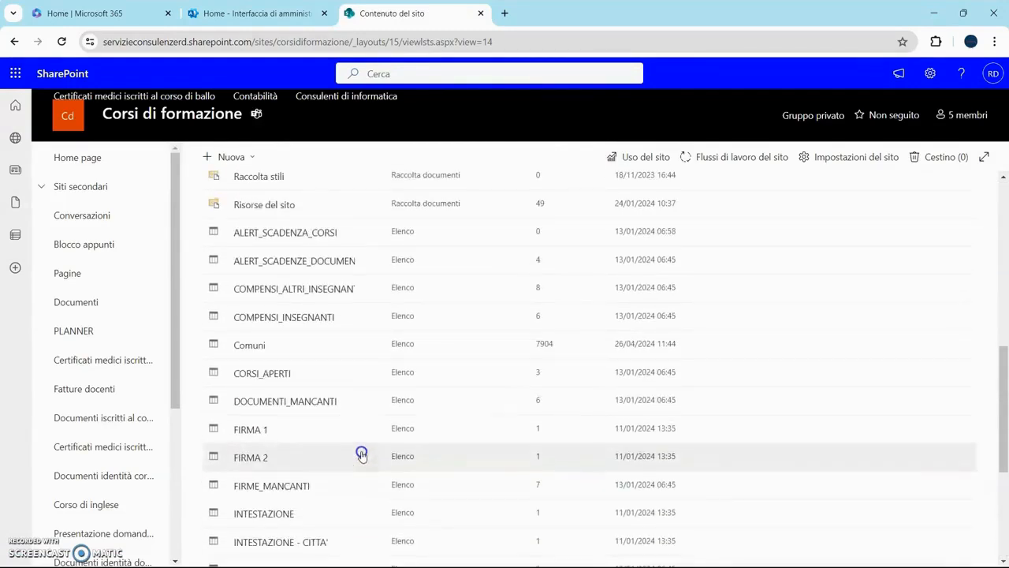
{"action": "left_click", "coordinate": [260, 347]}
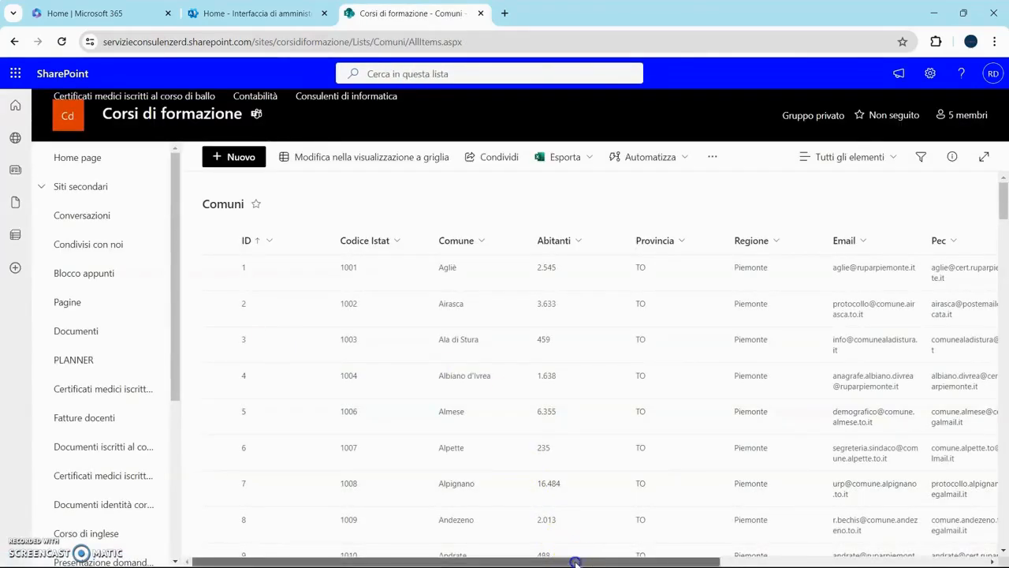
Look through the columns and records of the Comuni list and return to its beginning
{"action": "left_click_drag", "start_coordinate": [576, 561], "coordinate": [654, 561]}
{"action": "scroll", "coordinate": [721, 390], "scroll_direction": "down", "scroll_amount": 6}
{"action": "scroll", "coordinate": [723, 387], "scroll_direction": "down", "scroll_amount": 9}
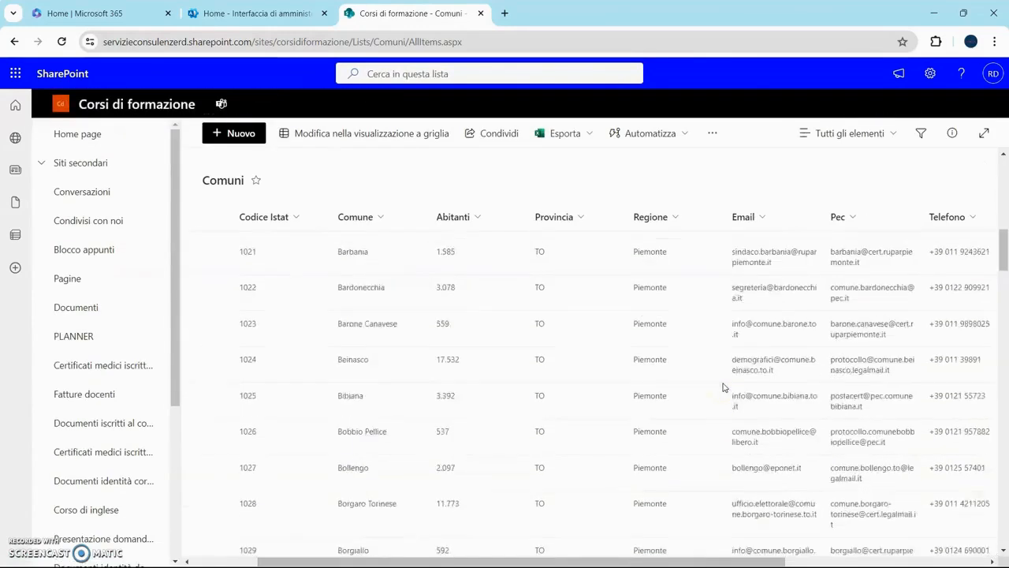
{"action": "scroll", "coordinate": [724, 386], "scroll_direction": "down", "scroll_amount": 2}
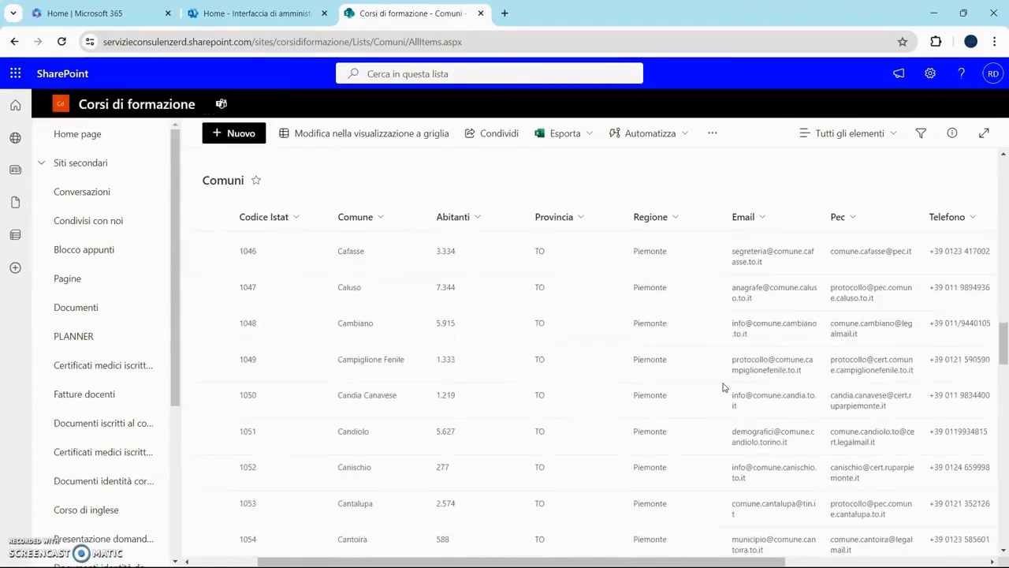
{"action": "left_click_drag", "start_coordinate": [1005, 348], "coordinate": [1002, 157]}
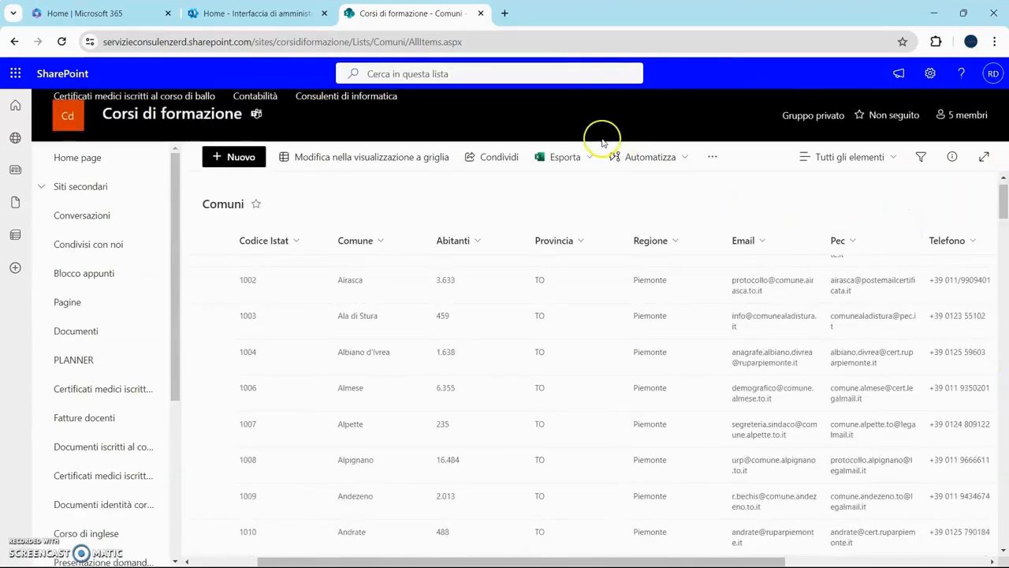
Copy the Comuni list's web address and start adding a site navigation link directly below Home page
{"action": "left_click", "coordinate": [541, 37]}
{"action": "key", "text": "ctrl+c"}
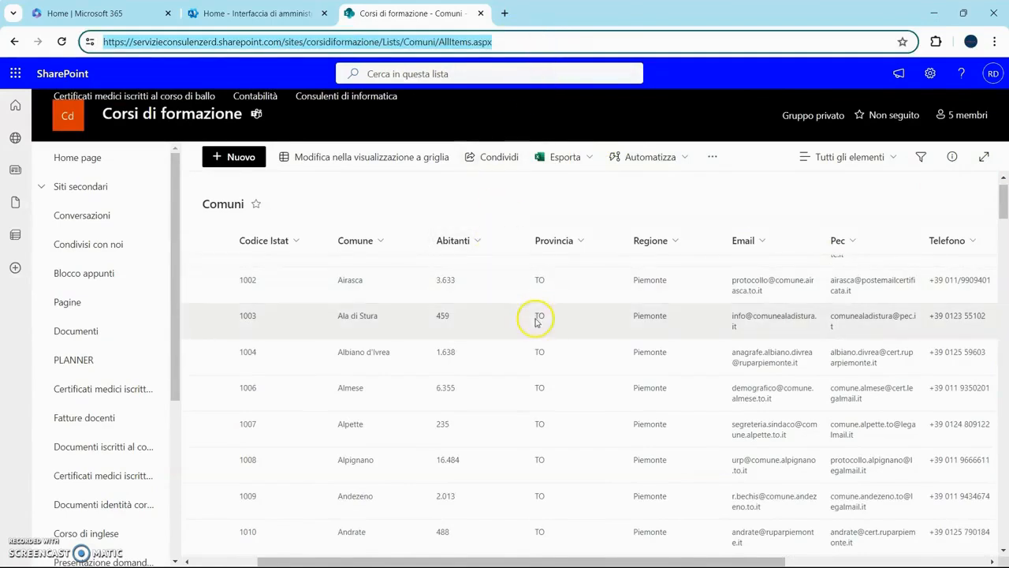
{"action": "scroll", "coordinate": [133, 447], "scroll_direction": "down", "scroll_amount": 3}
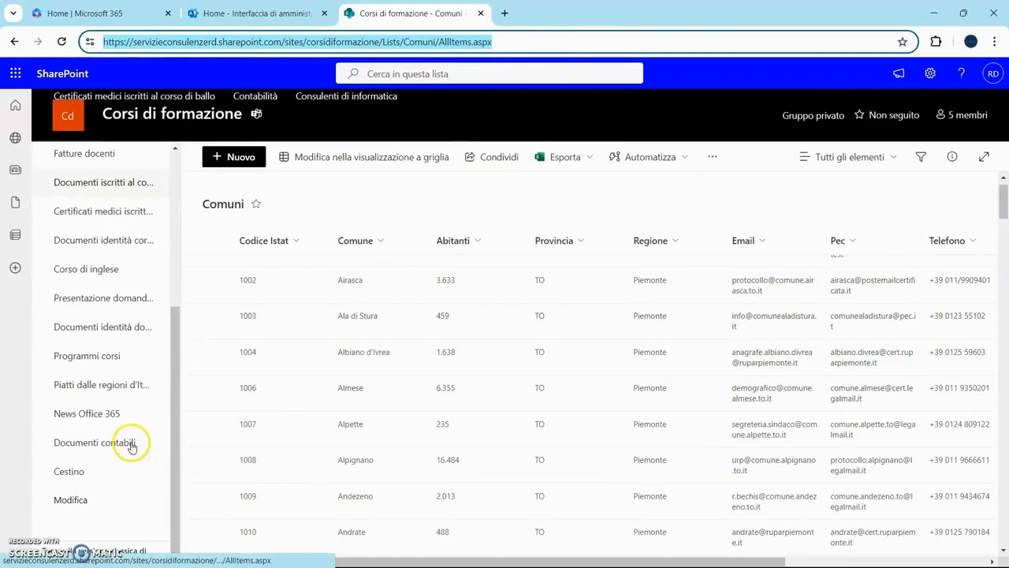
{"action": "left_click", "coordinate": [71, 499]}
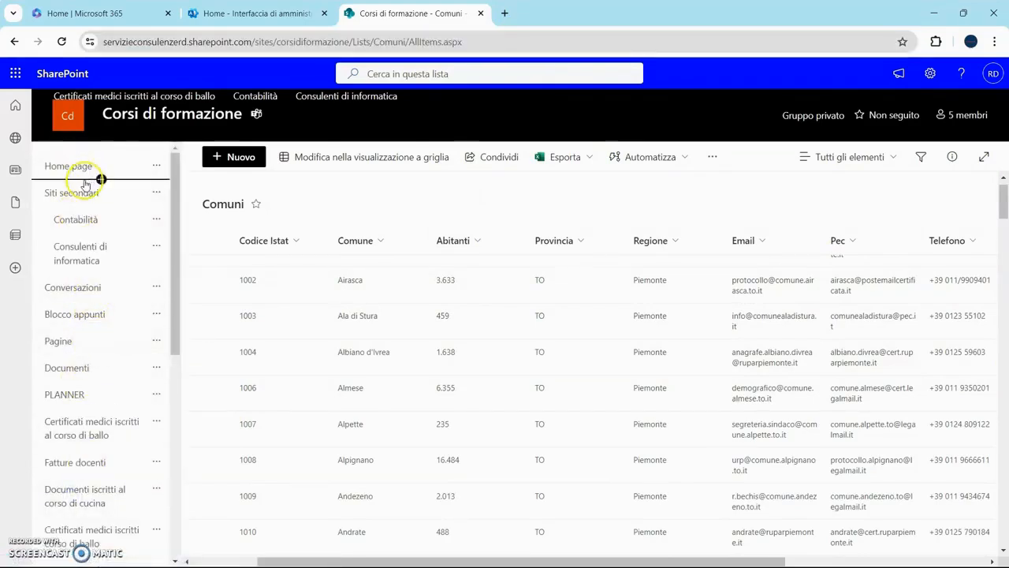
{"action": "left_click", "coordinate": [103, 180]}
{"action": "left_click", "coordinate": [223, 195]}
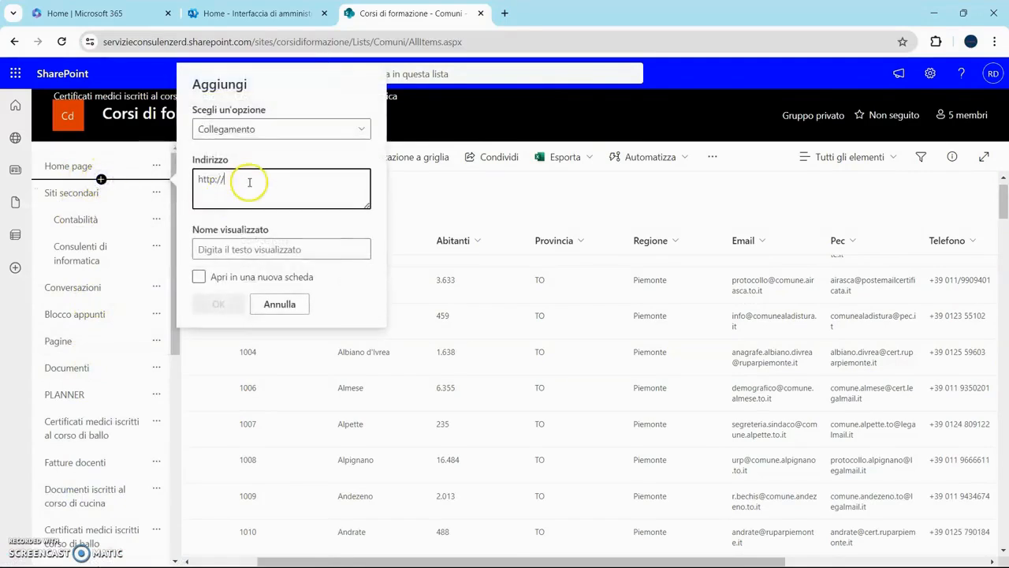
Point the new navigation link to the copied Comuni list address, name it Comuni, and save the site navigation
{"action": "key", "text": "BackSpace"}
{"action": "key", "text": "BackSpace"}
{"action": "key", "text": "BackSpace"}
{"action": "key", "text": "BackSpace"}
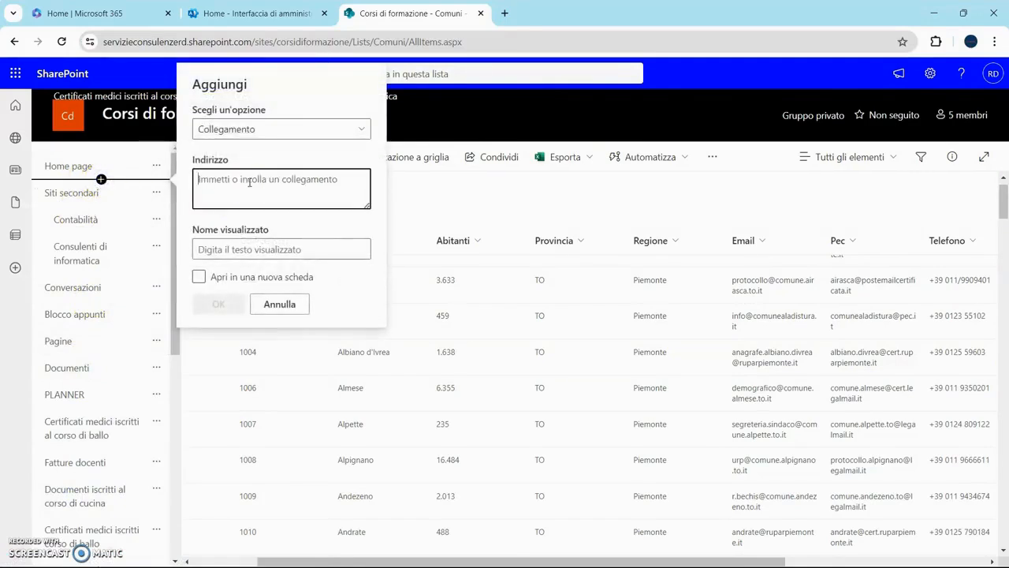
{"action": "key", "text": "ctrl+v"}
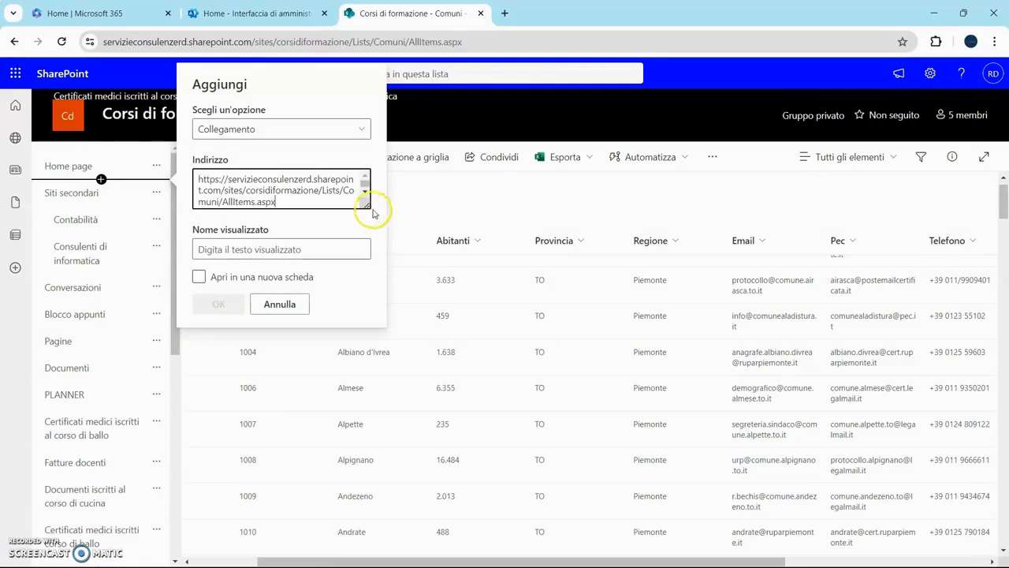
{"action": "left_click", "coordinate": [300, 249]}
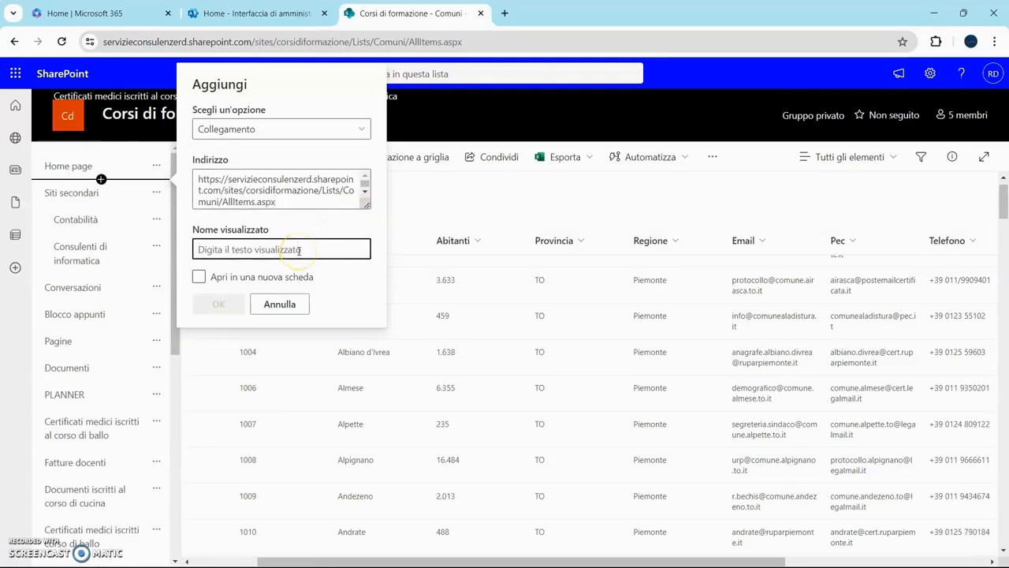
{"action": "type", "text": "Comuni"}
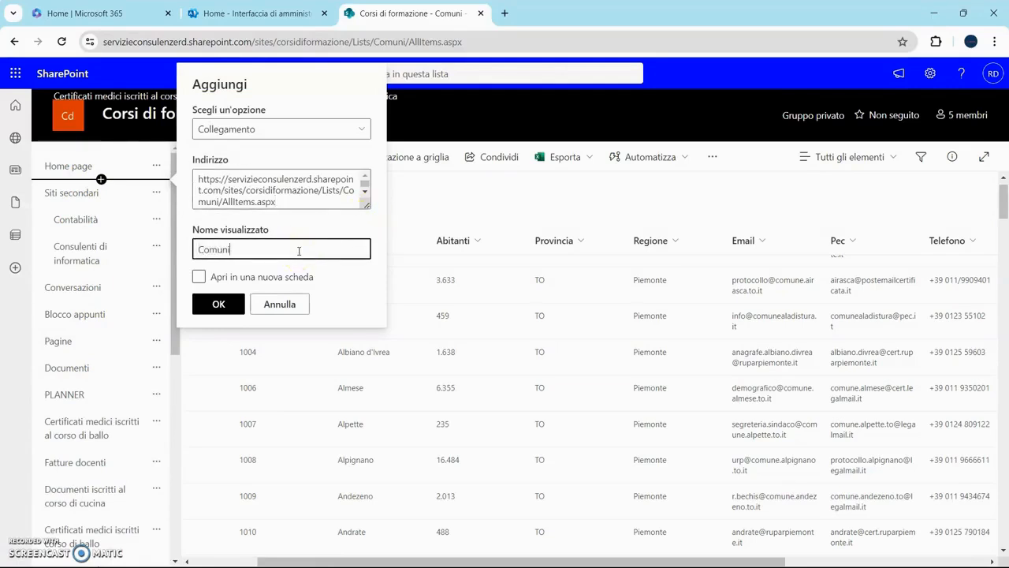
{"action": "left_click", "coordinate": [218, 303]}
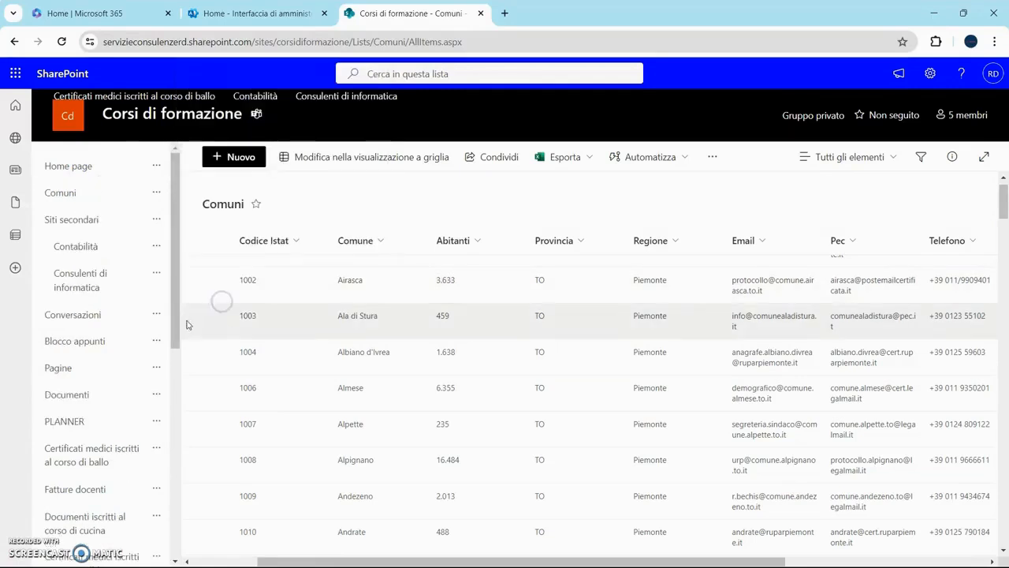
{"action": "scroll", "coordinate": [67, 351], "scroll_direction": "down", "scroll_amount": 8}
{"action": "left_click", "coordinate": [63, 518]}
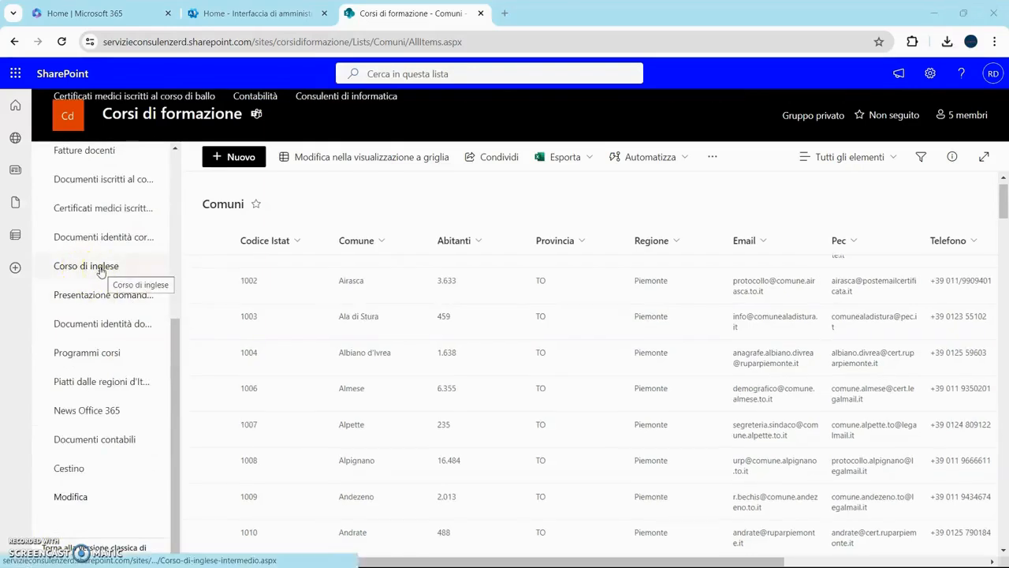
Open the Programmi corsi library and return to the Comuni list through its new navigation link
{"action": "left_click", "coordinate": [115, 353]}
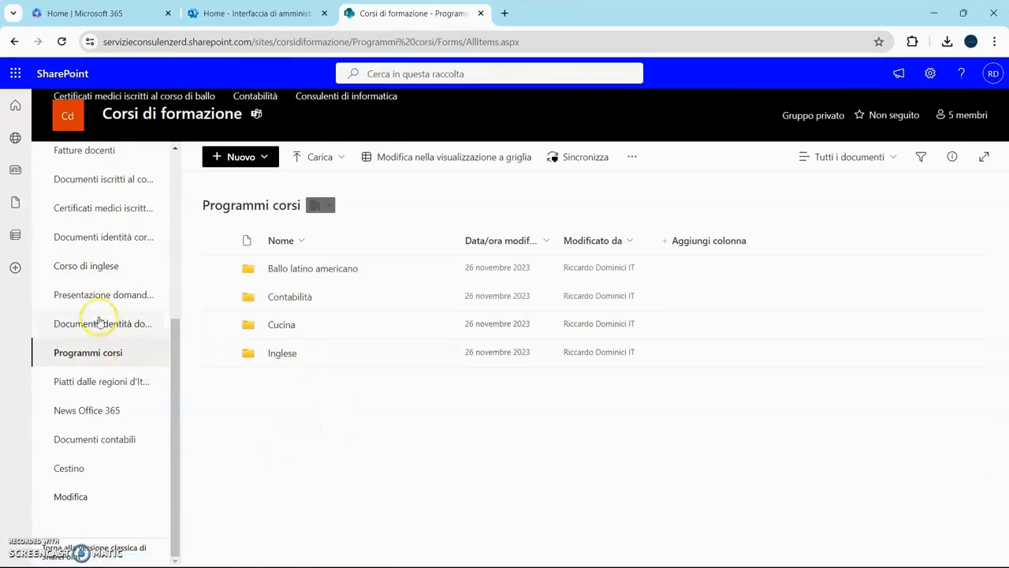
{"action": "scroll", "coordinate": [102, 315], "scroll_direction": "up", "scroll_amount": 4}
{"action": "left_click", "coordinate": [84, 189]}
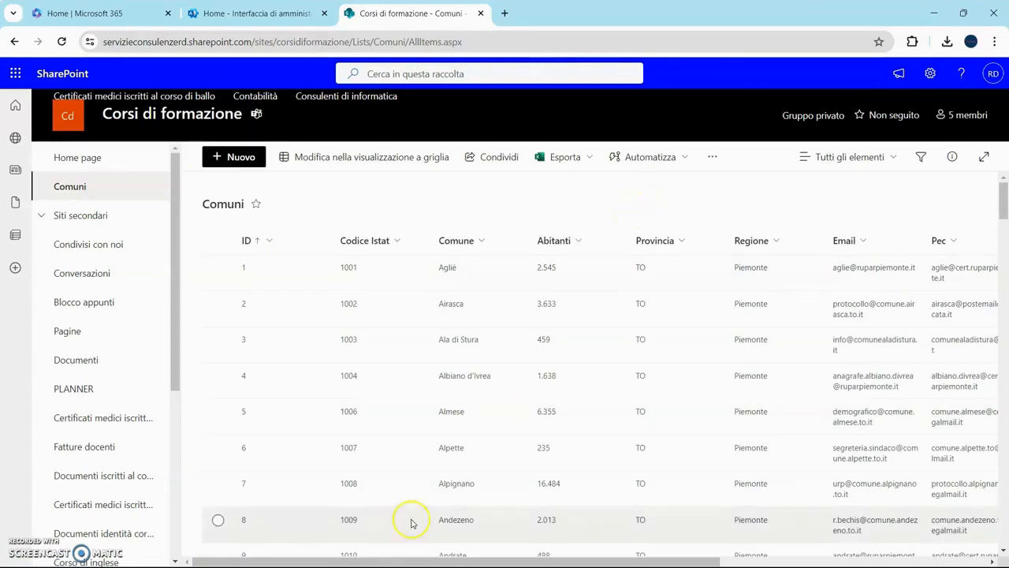
Launch Power BI Desktop and create a new blank report
{"action": "mouse_move", "coordinate": [278, 562]}
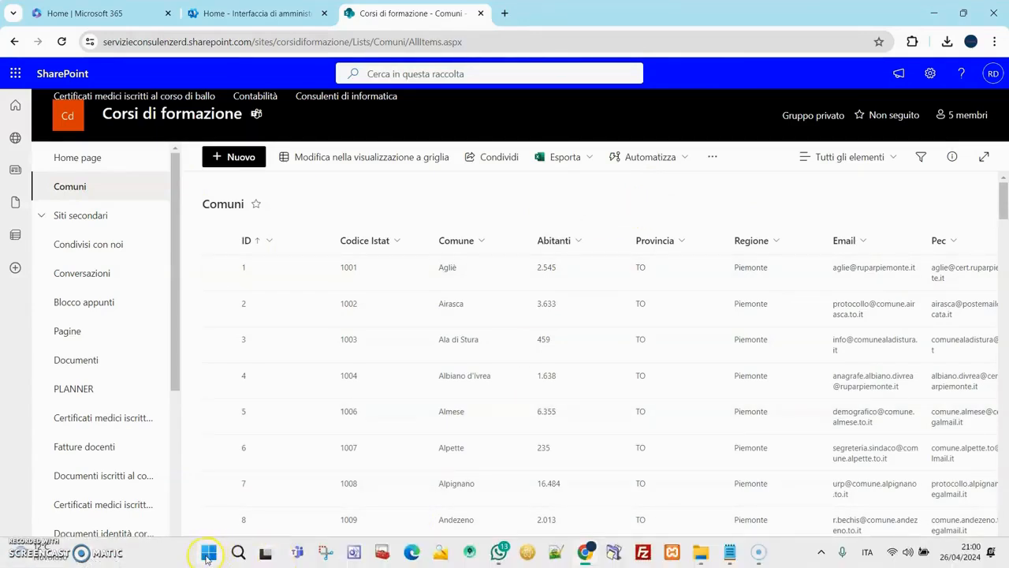
{"action": "left_click", "coordinate": [207, 552]}
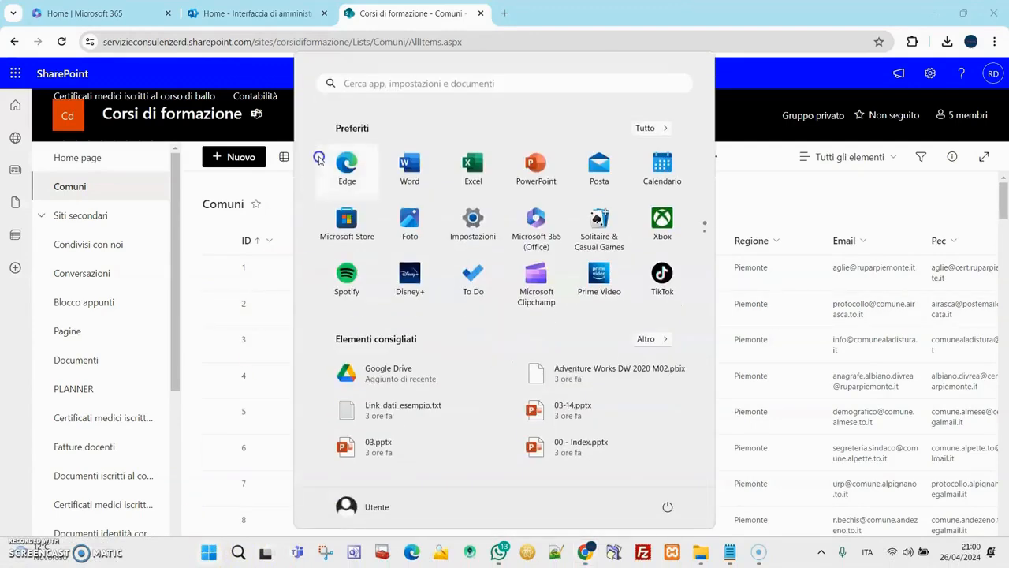
{"action": "type", "text": "power"}
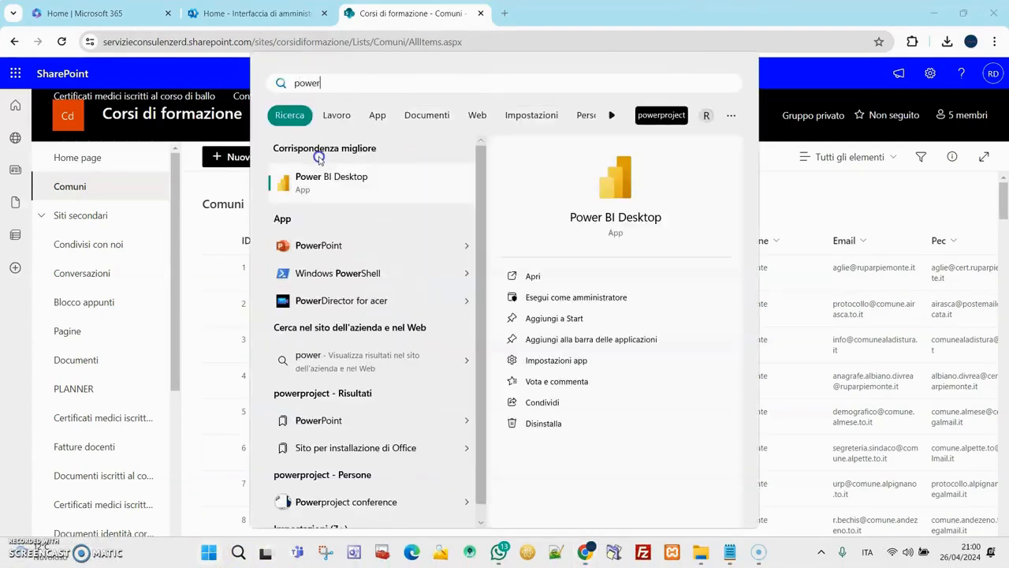
{"action": "left_click", "coordinate": [349, 179]}
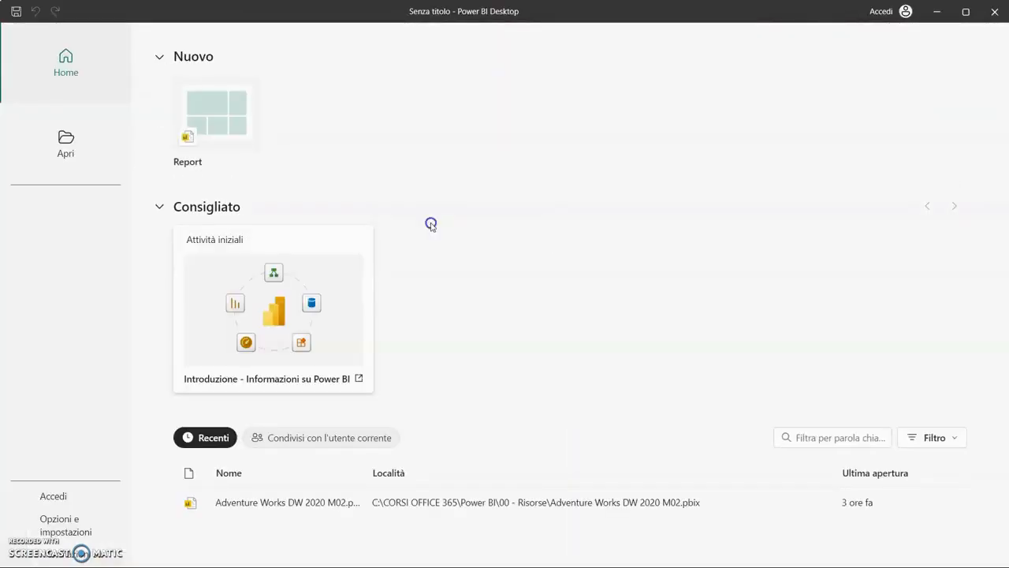
{"action": "left_click", "coordinate": [215, 117]}
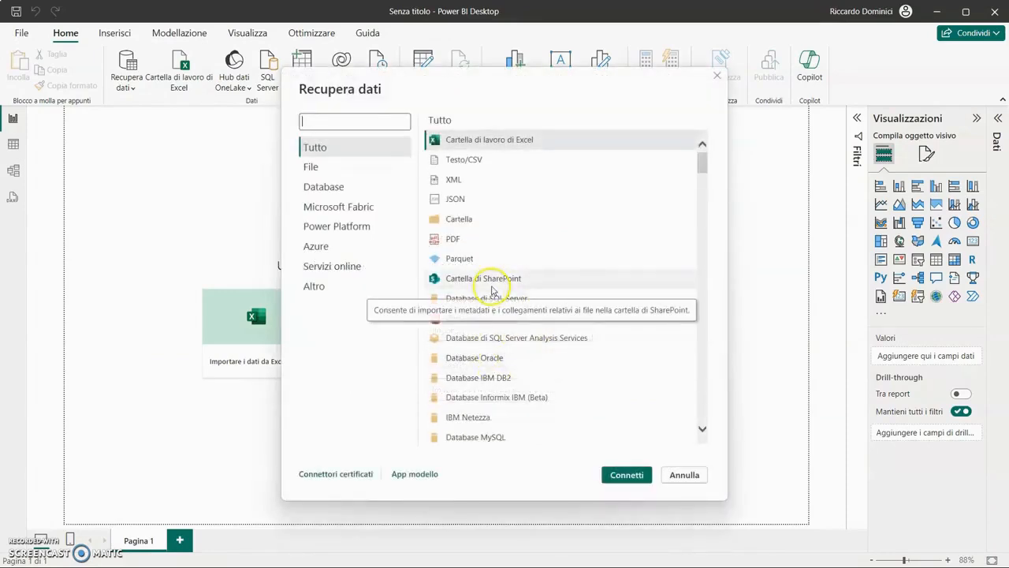
Browse all available data source connectors and start a connection to an Access database
{"action": "scroll", "coordinate": [490, 289], "scroll_direction": "down", "scroll_amount": 5}
{"action": "scroll", "coordinate": [492, 290], "scroll_direction": "down", "scroll_amount": 15}
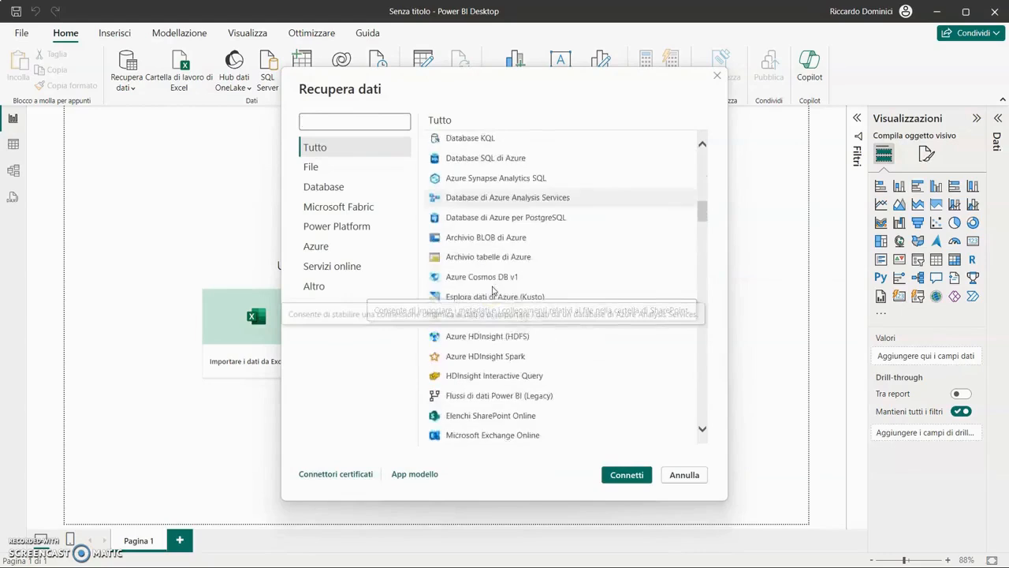
{"action": "scroll", "coordinate": [495, 296], "scroll_direction": "down", "scroll_amount": 5}
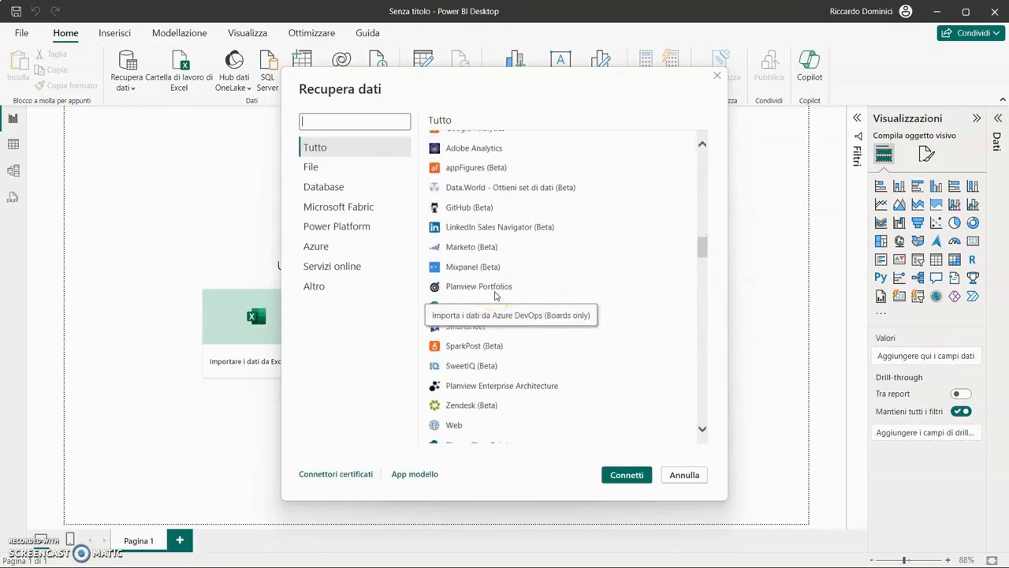
{"action": "scroll", "coordinate": [496, 295], "scroll_direction": "up", "scroll_amount": 20}
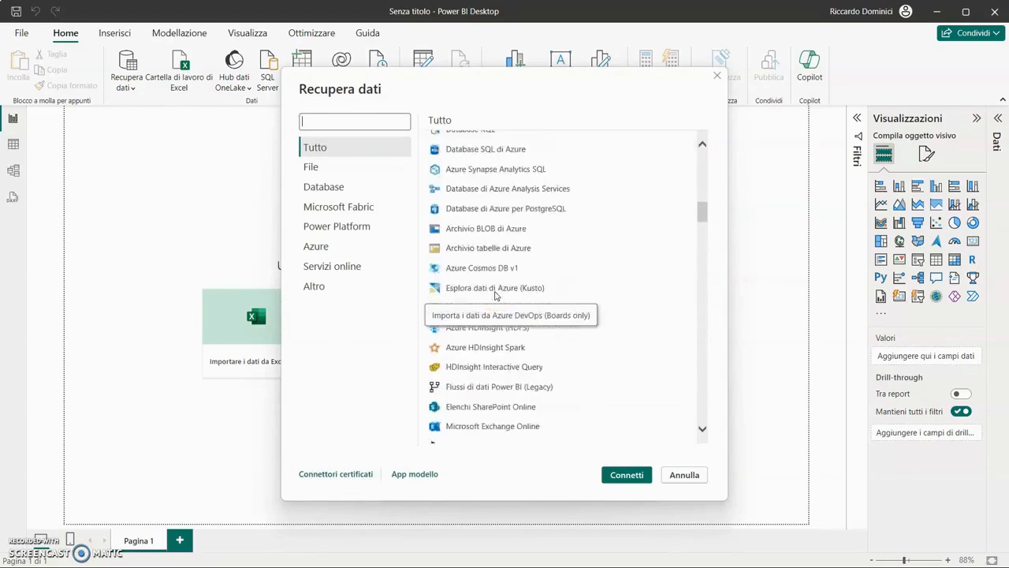
{"action": "scroll", "coordinate": [495, 294], "scroll_direction": "up", "scroll_amount": 3}
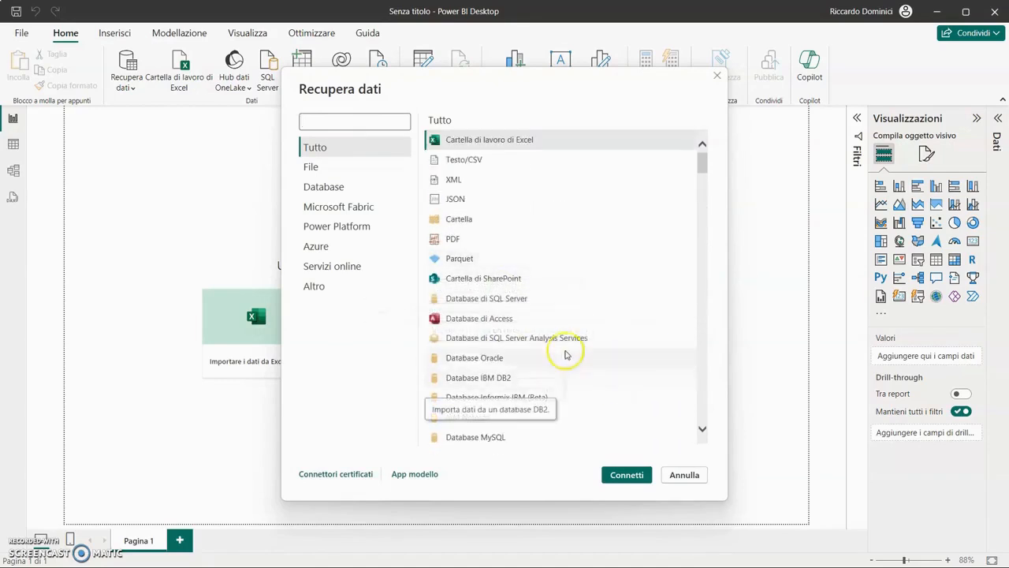
{"action": "left_click", "coordinate": [497, 319]}
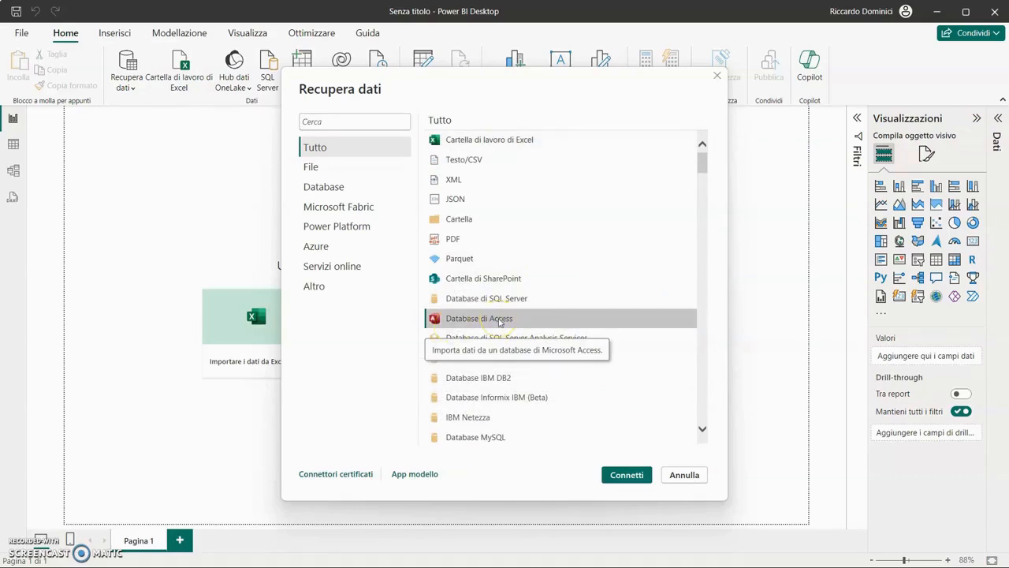
{"action": "left_click", "coordinate": [629, 474]}
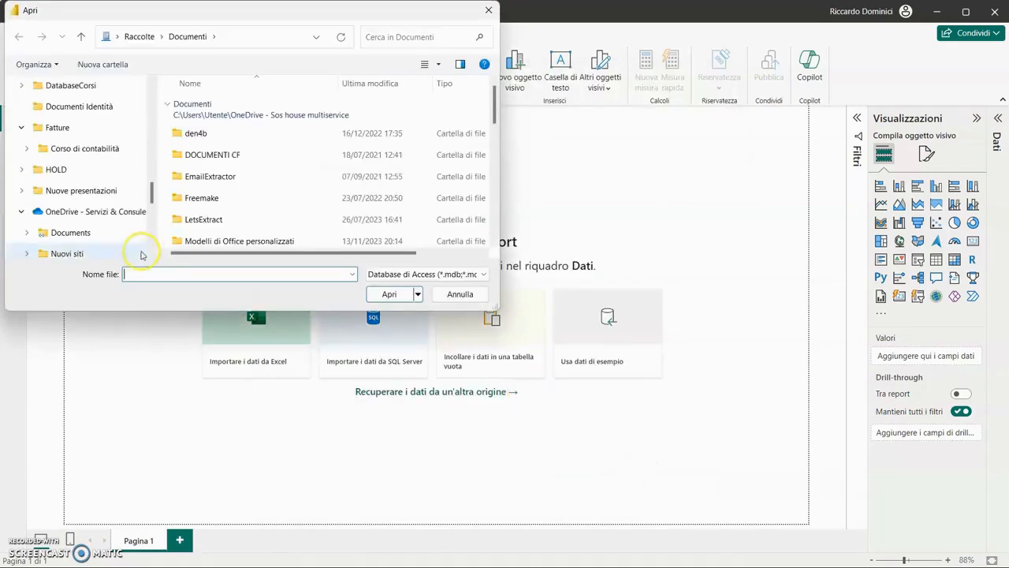
Open DatabaseComuni.accdb from the 00 - Risorse folder within CORSI OFFICE 365 > Power BI, reached from the desktop
{"action": "left_click_drag", "start_coordinate": [151, 197], "coordinate": [151, 82]}
{"action": "scroll", "coordinate": [118, 130], "scroll_direction": "down", "scroll_amount": 4}
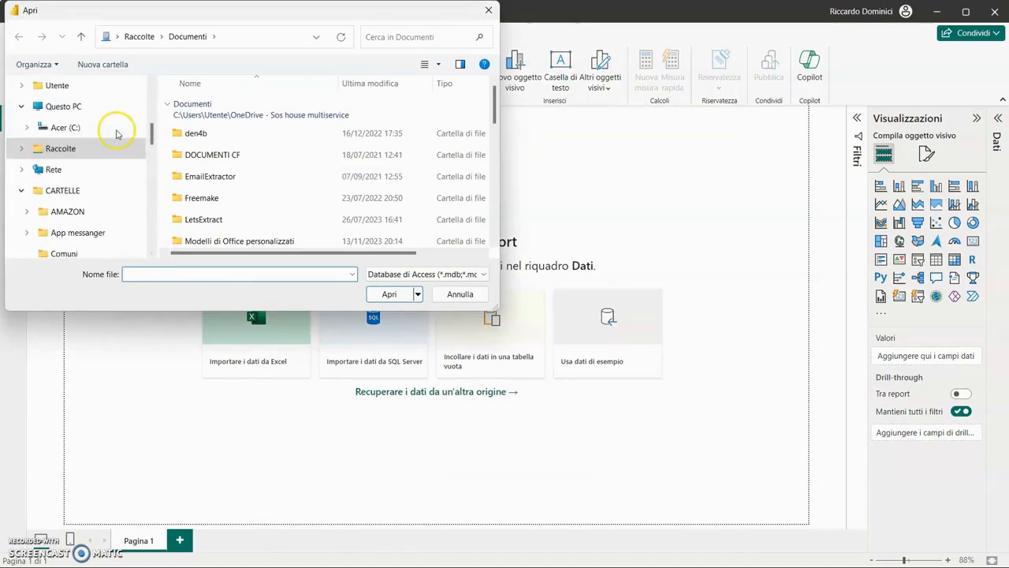
{"action": "scroll", "coordinate": [118, 129], "scroll_direction": "up", "scroll_amount": 4}
{"action": "left_click", "coordinate": [86, 89]}
{"action": "scroll", "coordinate": [277, 182], "scroll_direction": "down", "scroll_amount": 5}
{"action": "scroll", "coordinate": [277, 182], "scroll_direction": "down", "scroll_amount": 2}
{"action": "double_click", "coordinate": [277, 182]}
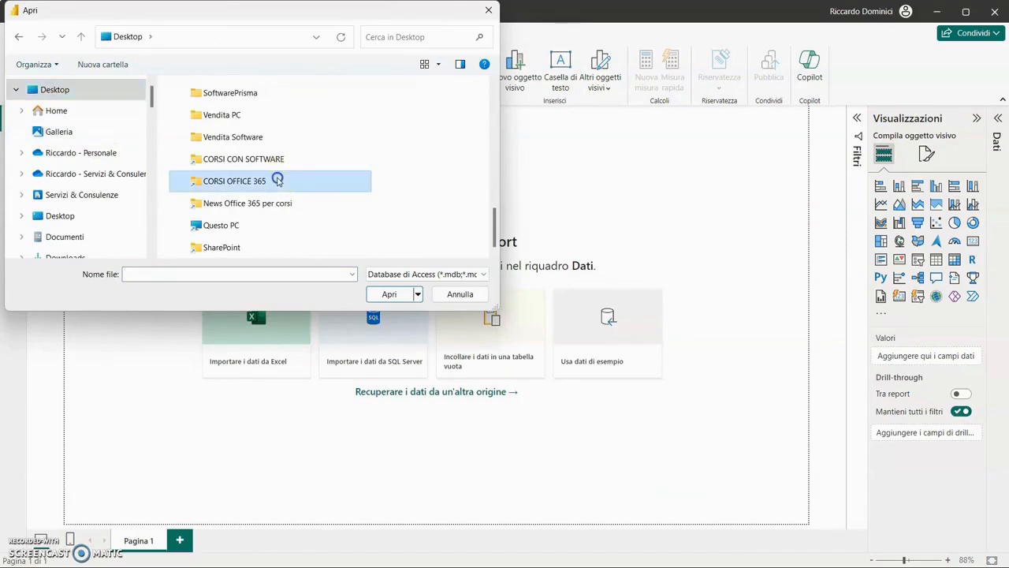
{"action": "scroll", "coordinate": [273, 174], "scroll_direction": "down", "scroll_amount": 2}
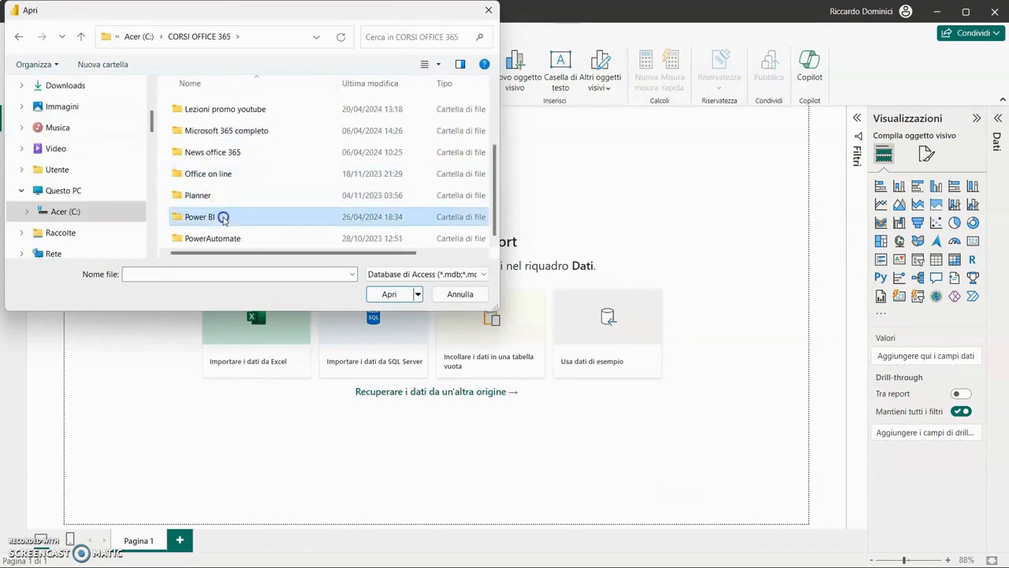
{"action": "double_click", "coordinate": [227, 217]}
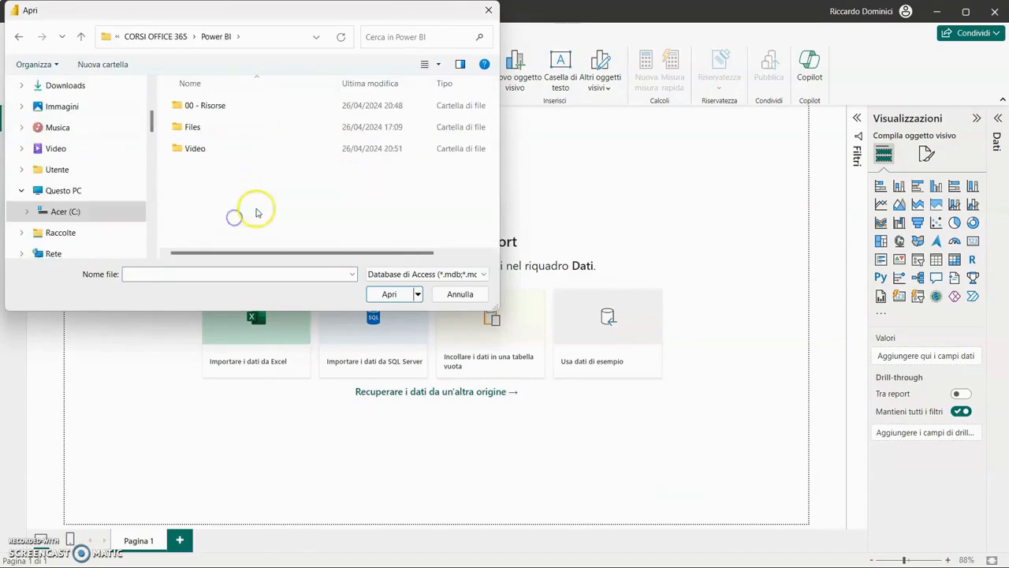
{"action": "double_click", "coordinate": [210, 105]}
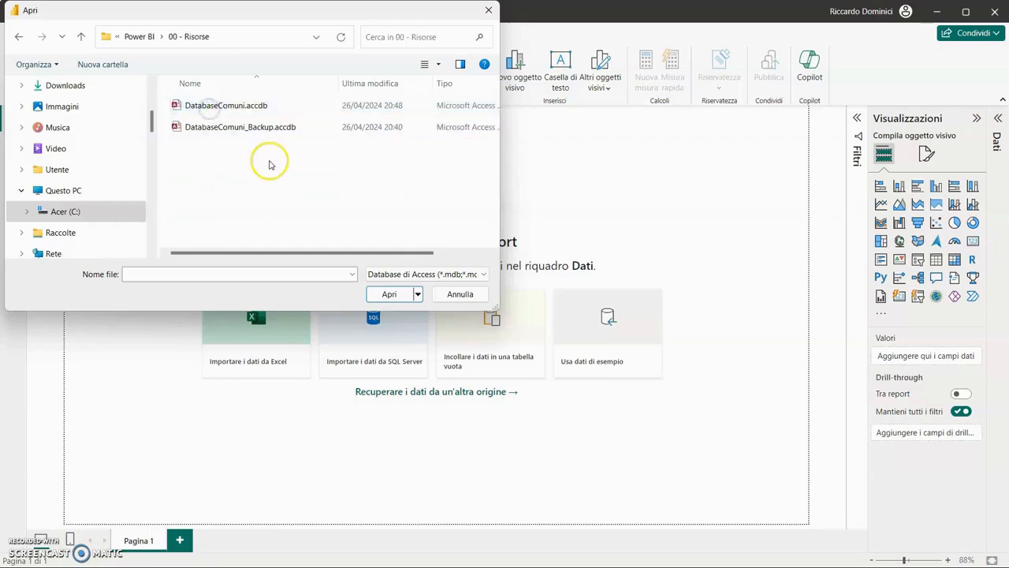
{"action": "double_click", "coordinate": [239, 105]}
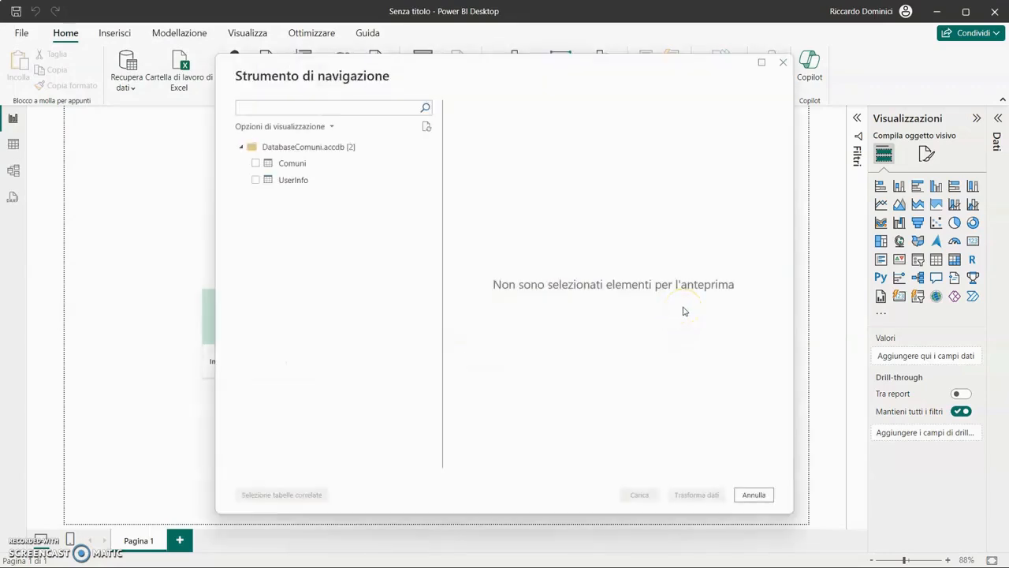
Preview the Comuni table of DatabaseComuni.accdb and close the navigator without loading data
{"action": "left_click", "coordinate": [255, 163]}
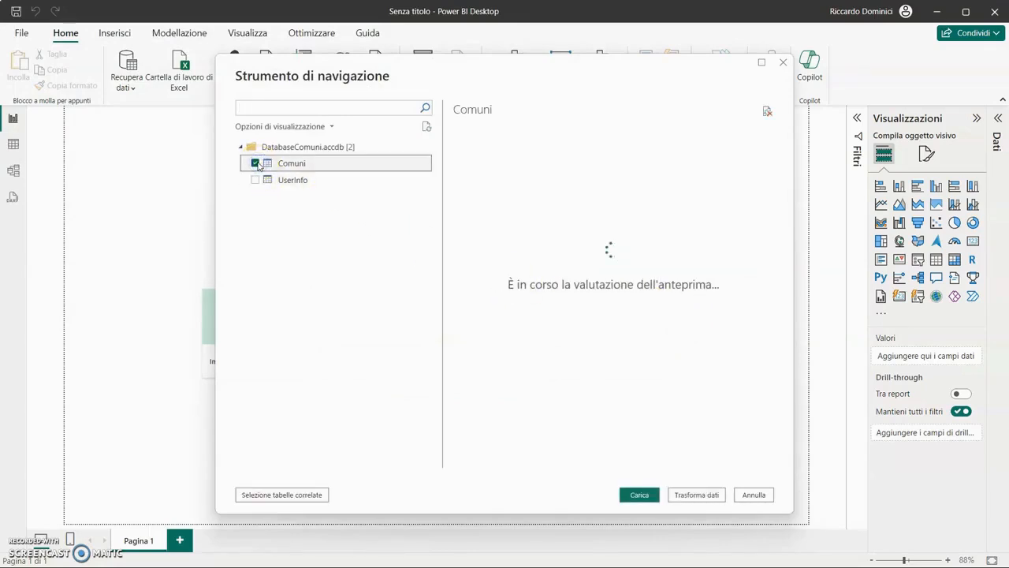
{"action": "left_click", "coordinate": [639, 494]}
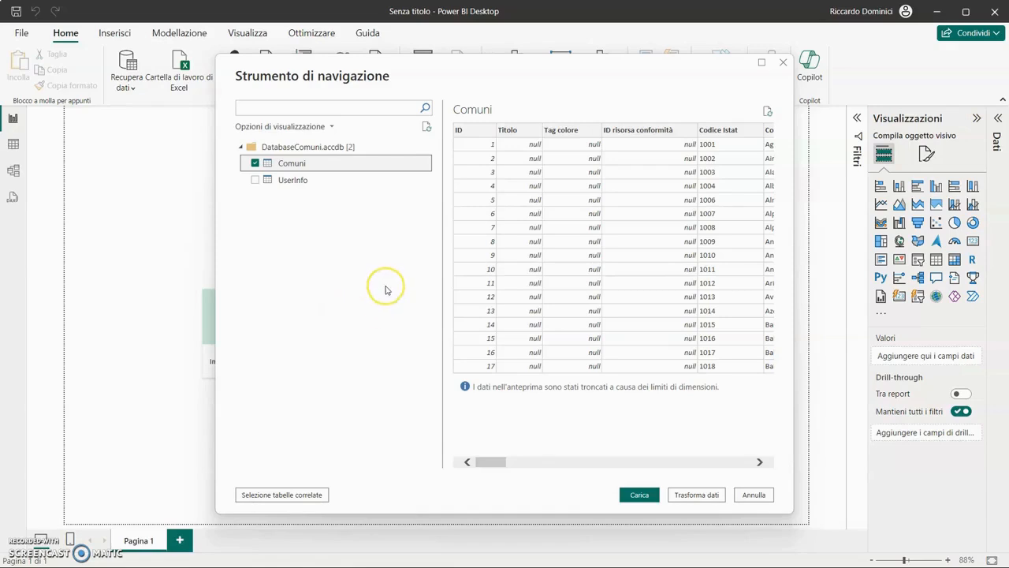
{"action": "left_click", "coordinate": [783, 63]}
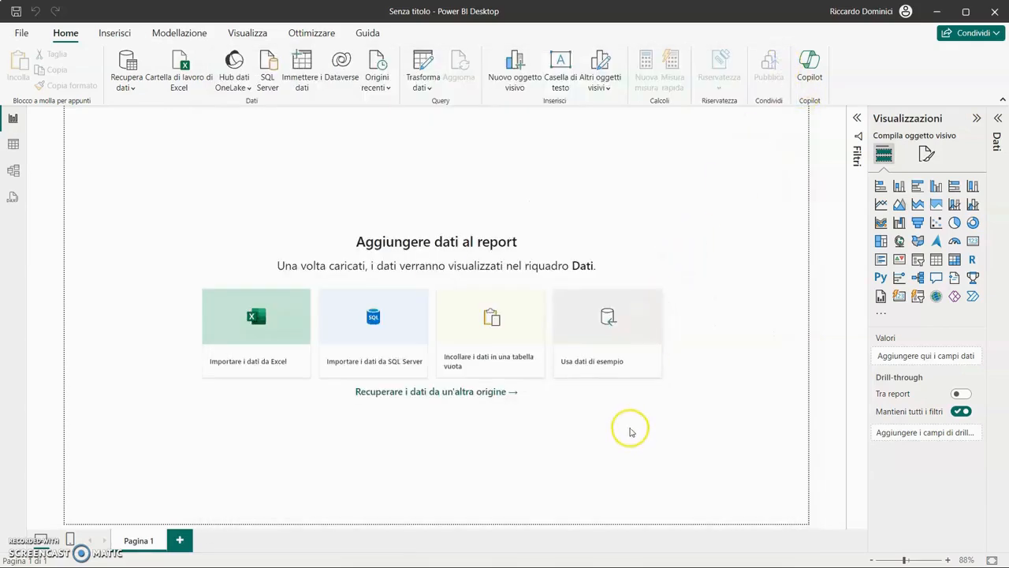
Get data from another source, choosing the Elenco SharePoint connector in the Altro category, and start the connection
{"action": "left_click", "coordinate": [477, 392]}
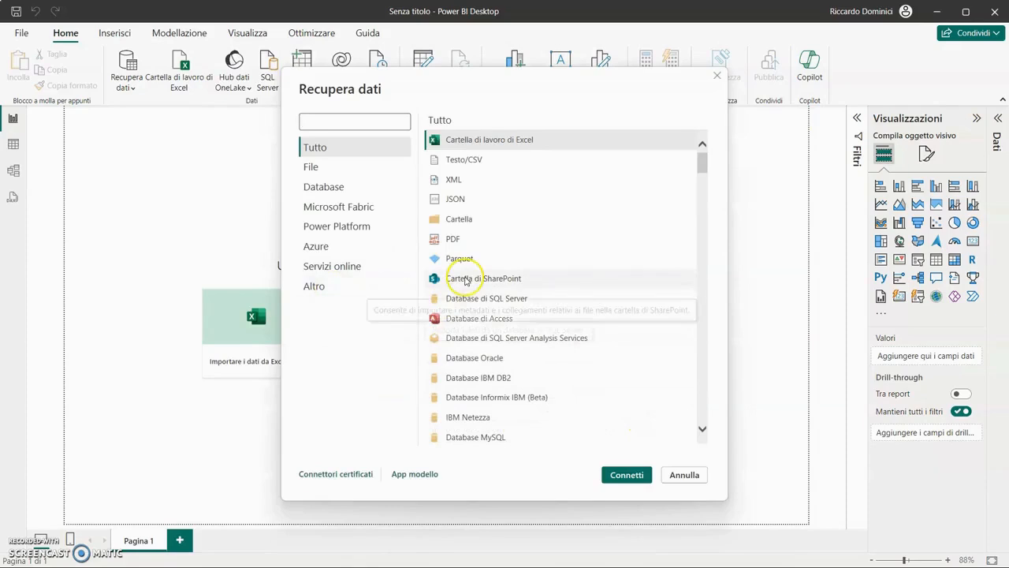
{"action": "left_click", "coordinate": [354, 286]}
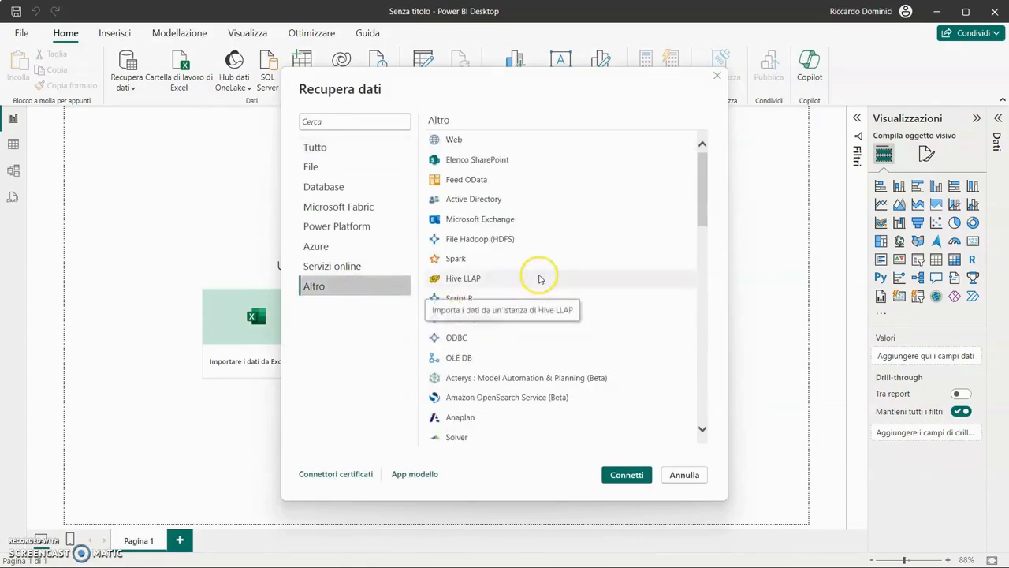
{"action": "scroll", "coordinate": [541, 276], "scroll_direction": "down", "scroll_amount": 4}
{"action": "scroll", "coordinate": [563, 277], "scroll_direction": "down", "scroll_amount": 5}
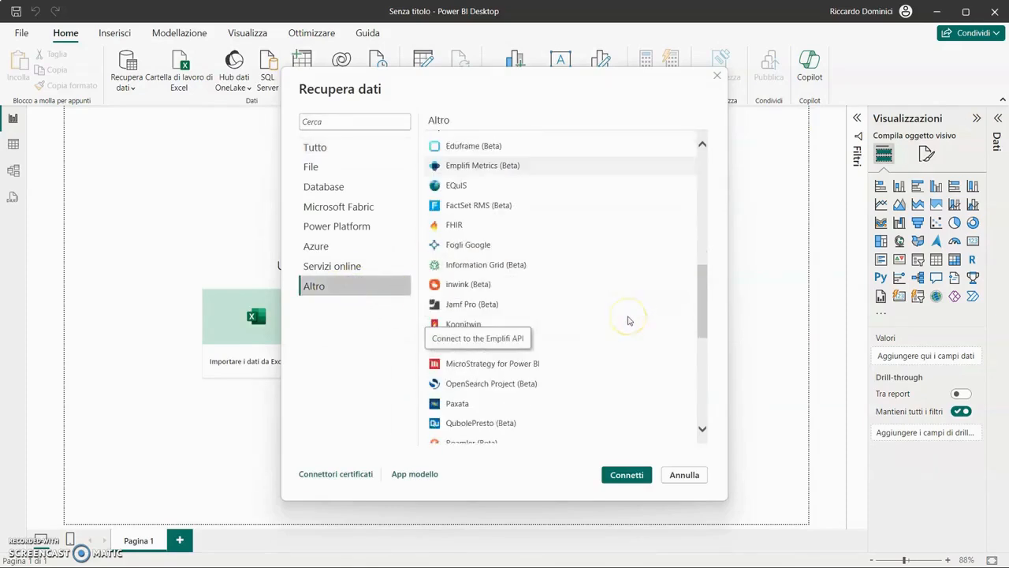
{"action": "scroll", "coordinate": [628, 320], "scroll_direction": "down", "scroll_amount": 4}
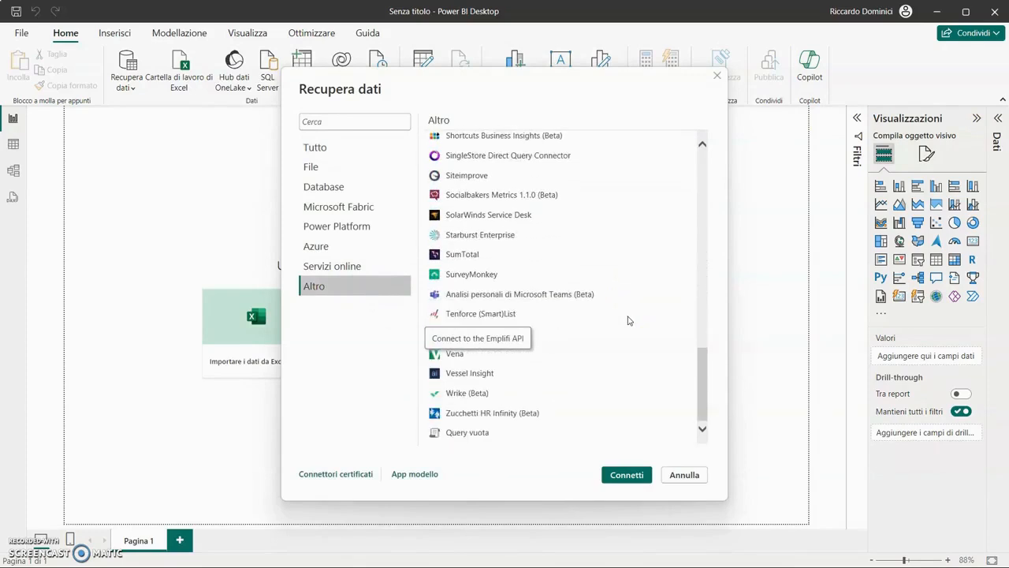
{"action": "scroll", "coordinate": [629, 320], "scroll_direction": "up", "scroll_amount": 12}
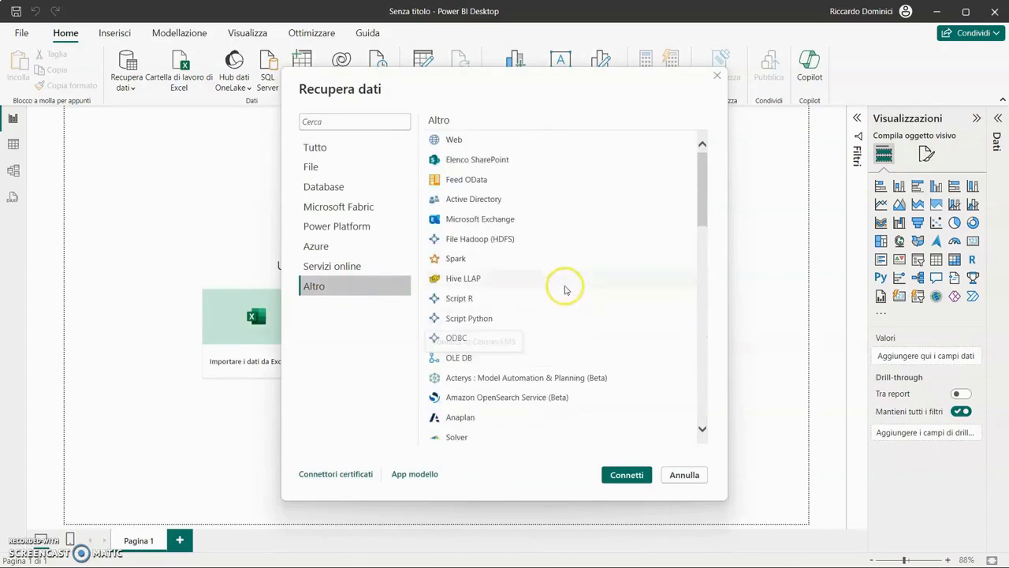
{"action": "left_click", "coordinate": [496, 161]}
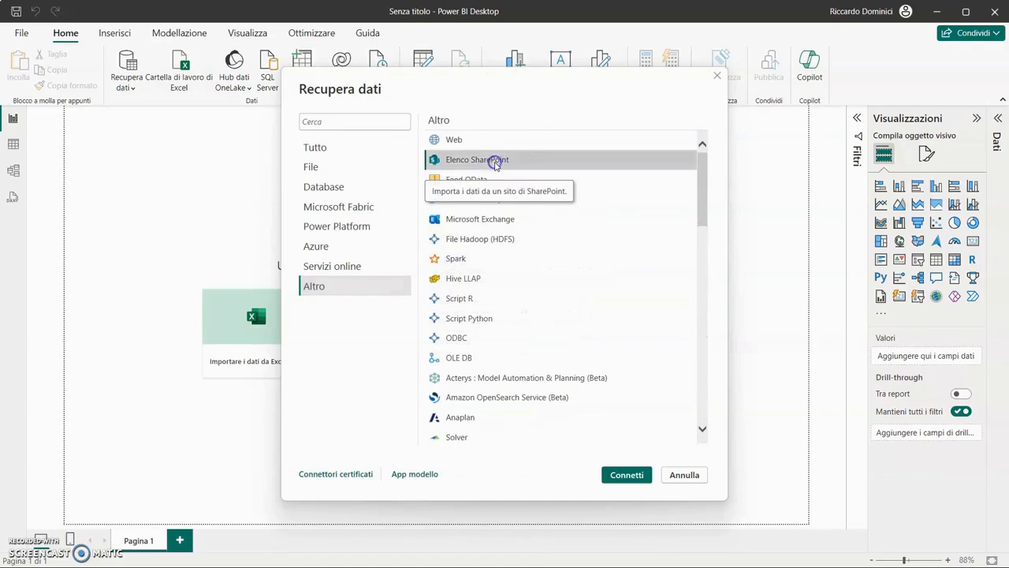
{"action": "left_click", "coordinate": [628, 475]}
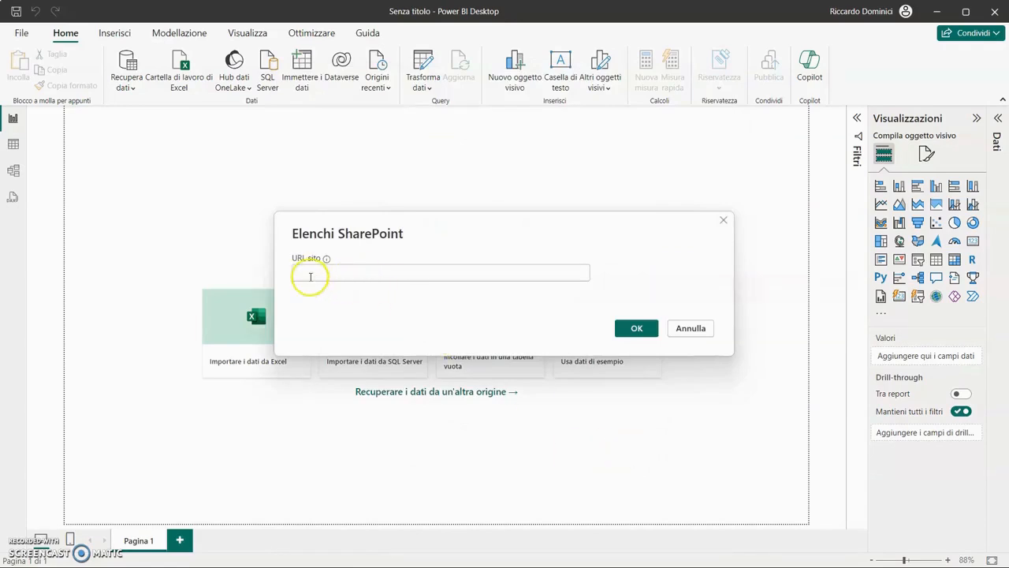
Switch to Chrome and copy the Corsi di formazione site URL from the Comuni list address, leaving out everything from /Lists onward
{"action": "mouse_move", "coordinate": [654, 565]}
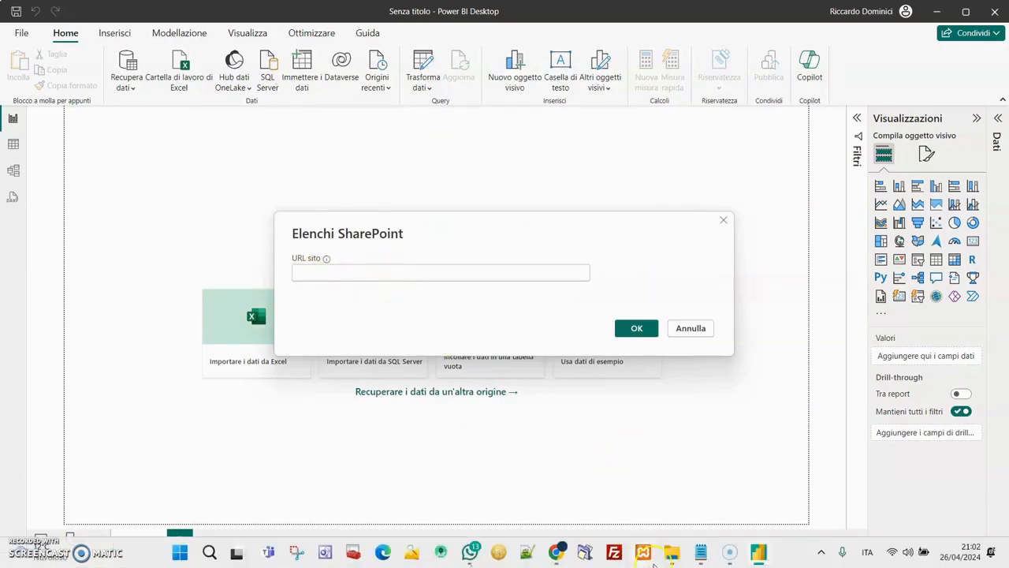
{"action": "left_click", "coordinate": [557, 550]}
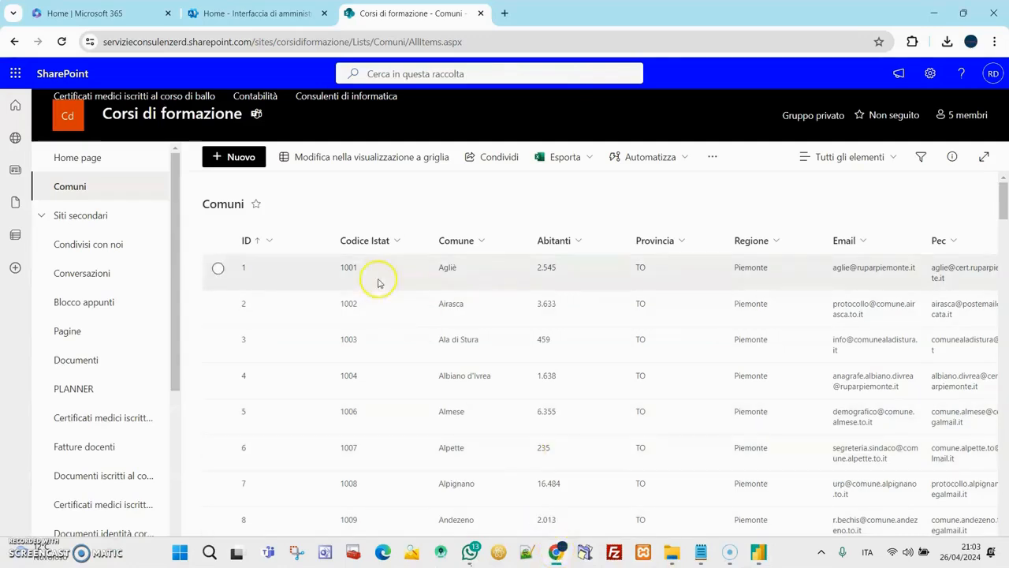
{"action": "left_click", "coordinate": [313, 45]}
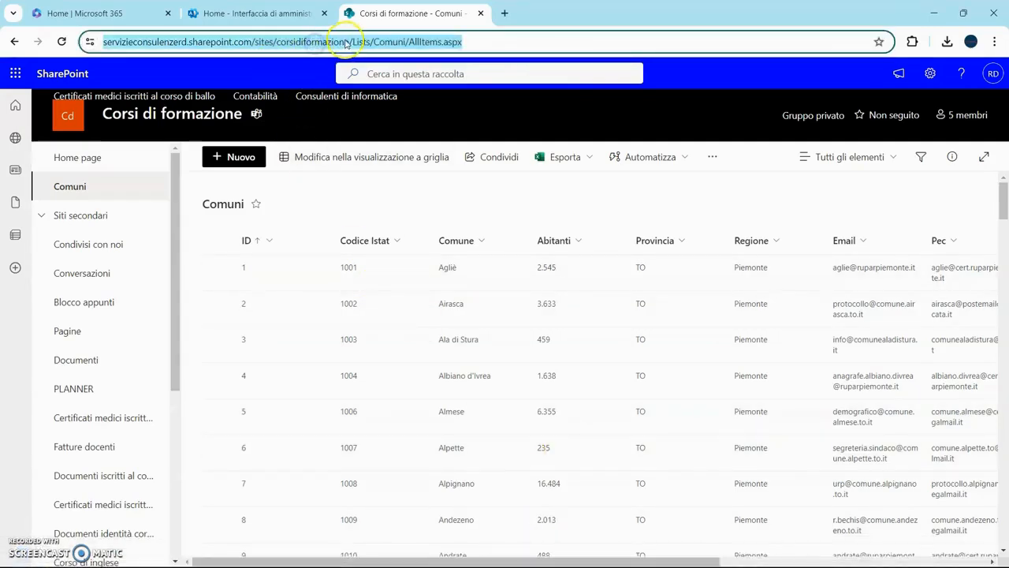
{"action": "left_click", "coordinate": [335, 41]}
{"action": "left_click", "coordinate": [381, 43]}
{"action": "left_click_drag", "start_coordinate": [382, 43], "coordinate": [98, 41]}
{"action": "key", "text": "ctrl+c"}
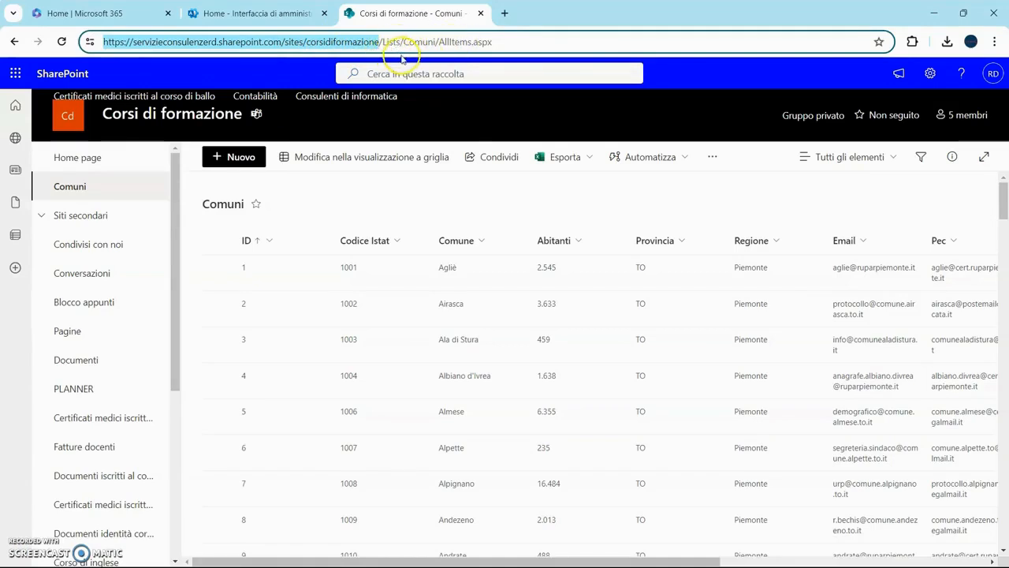
Back in Power BI Desktop, submit the copied Corsi di formazione URL as the SharePoint lists site and try connecting with anonymous access
{"action": "mouse_move", "coordinate": [620, 552]}
{"action": "left_click", "coordinate": [759, 551]}
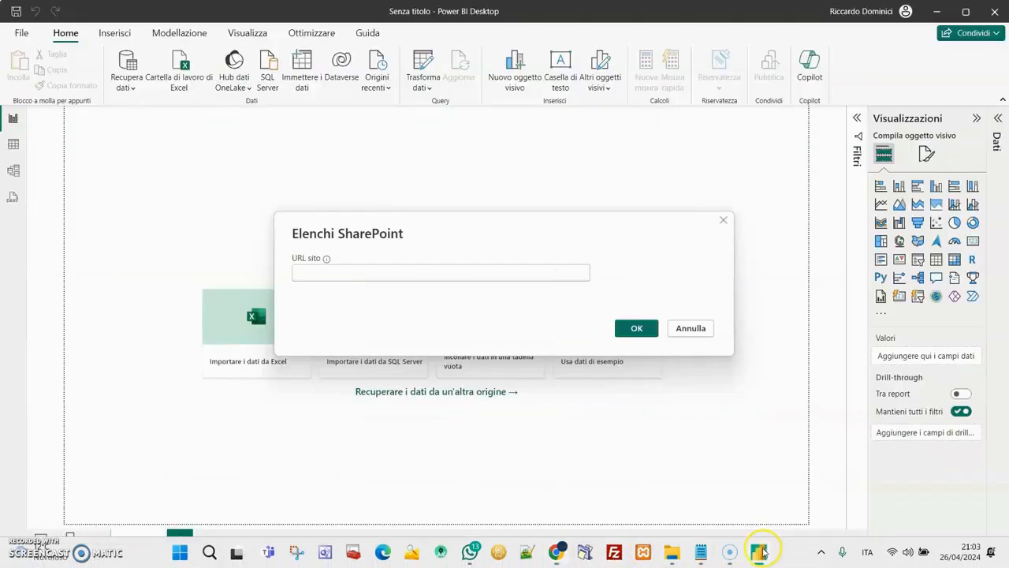
{"action": "left_click", "coordinate": [430, 272]}
{"action": "key", "text": "ctrl+v"}
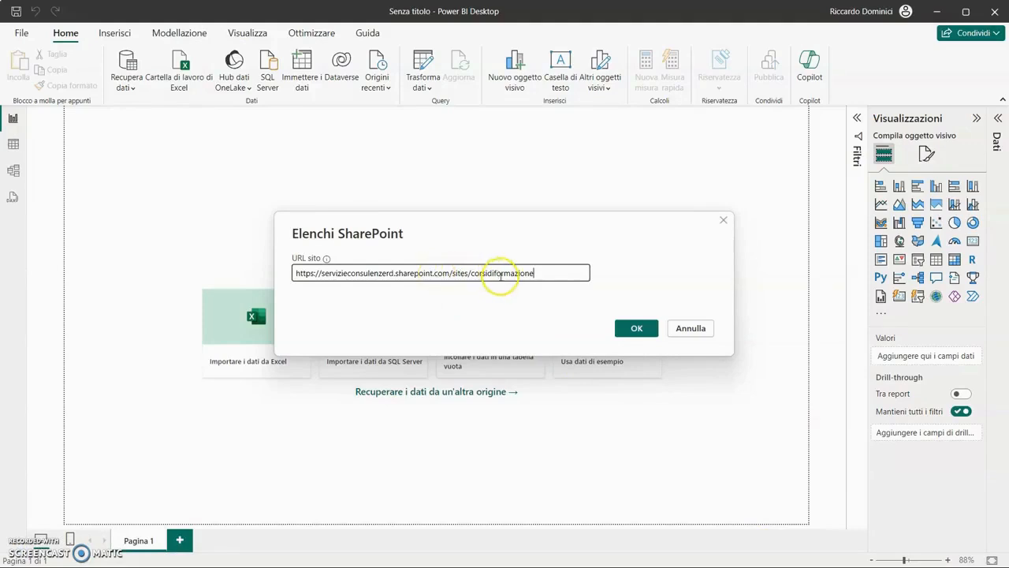
{"action": "left_click", "coordinate": [636, 329]}
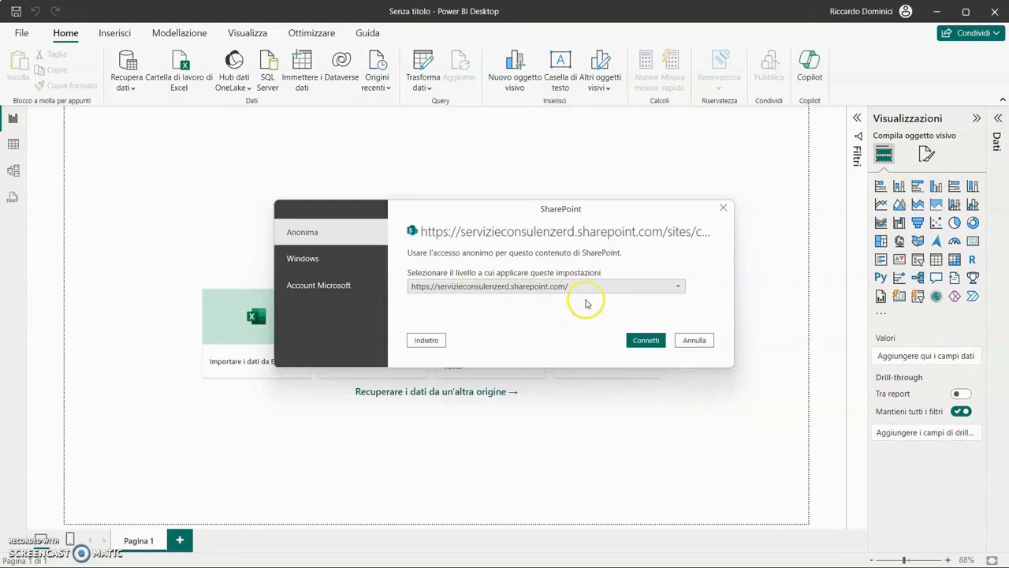
{"action": "left_click", "coordinate": [645, 342]}
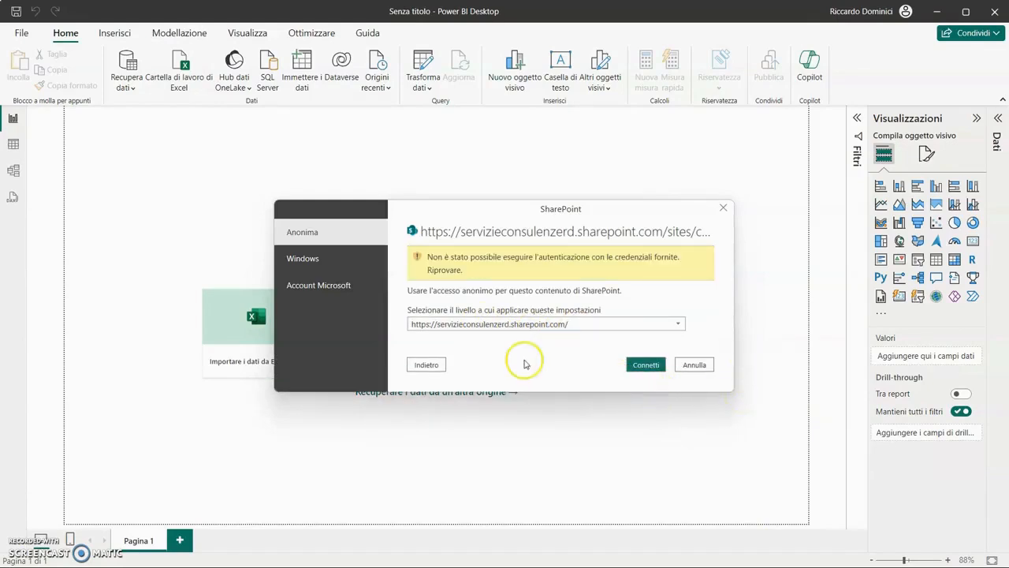
Authenticate to SharePoint with Account Microsoft, signing in with the servizieconsulenzerd tenant account, and connect
{"action": "left_click", "coordinate": [334, 289]}
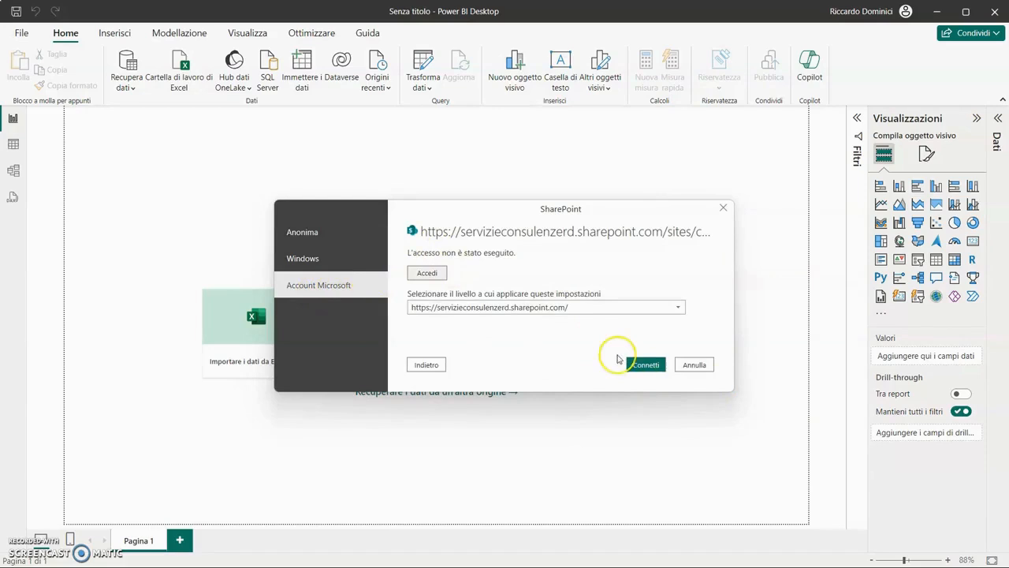
{"action": "left_click", "coordinate": [652, 366]}
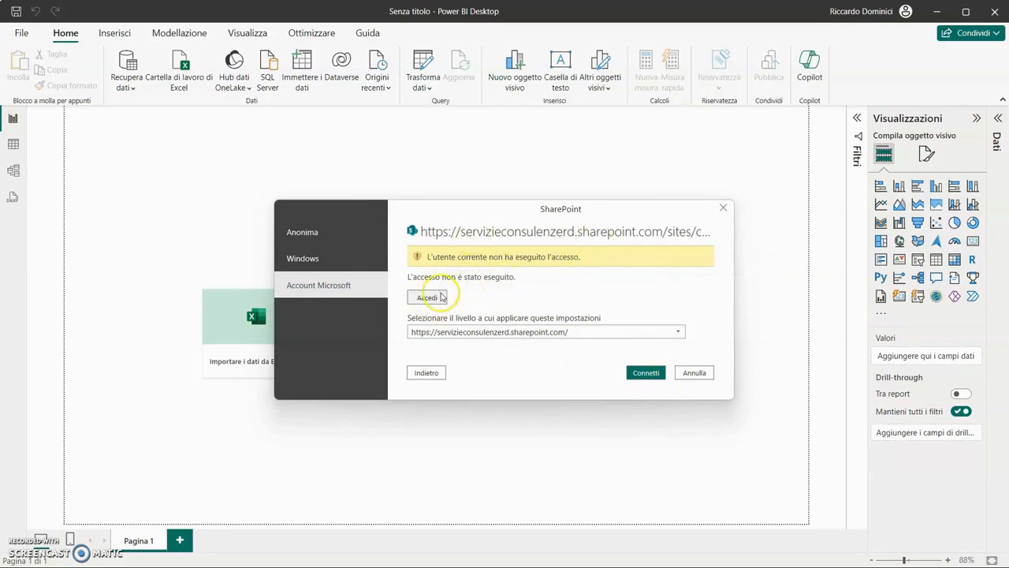
{"action": "left_click", "coordinate": [439, 297]}
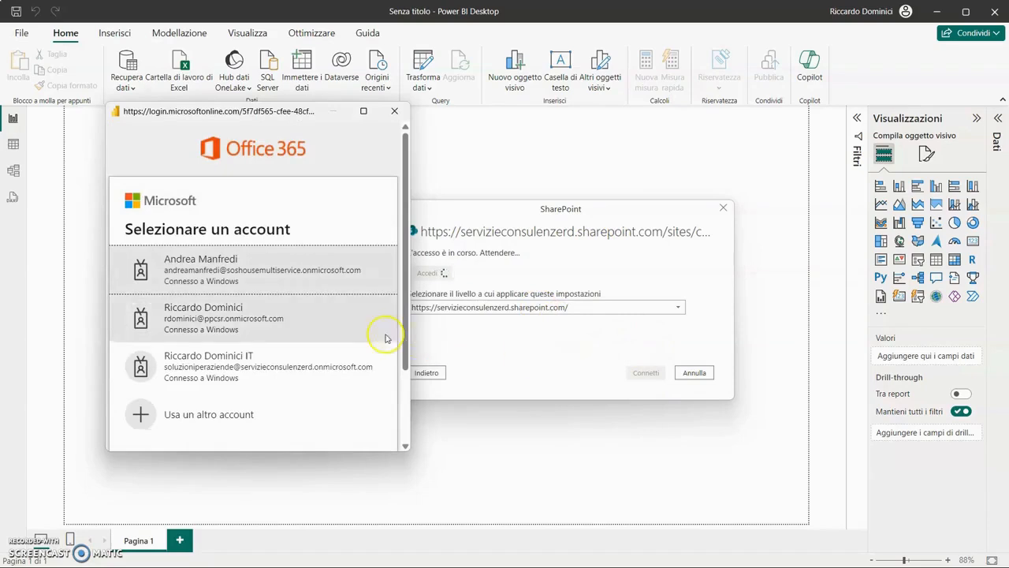
{"action": "scroll", "coordinate": [326, 336], "scroll_direction": "down", "scroll_amount": 2}
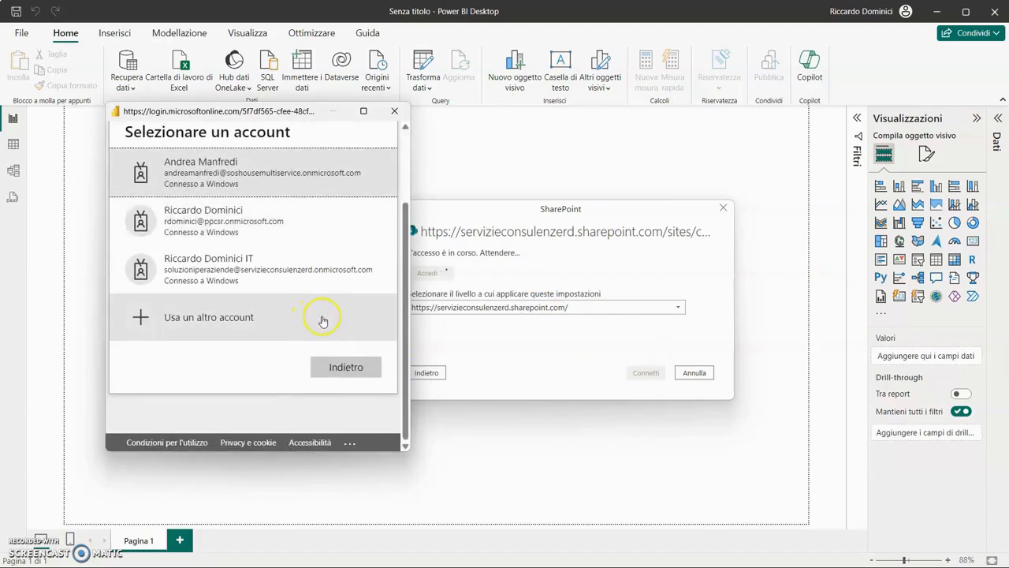
{"action": "left_click", "coordinate": [276, 272]}
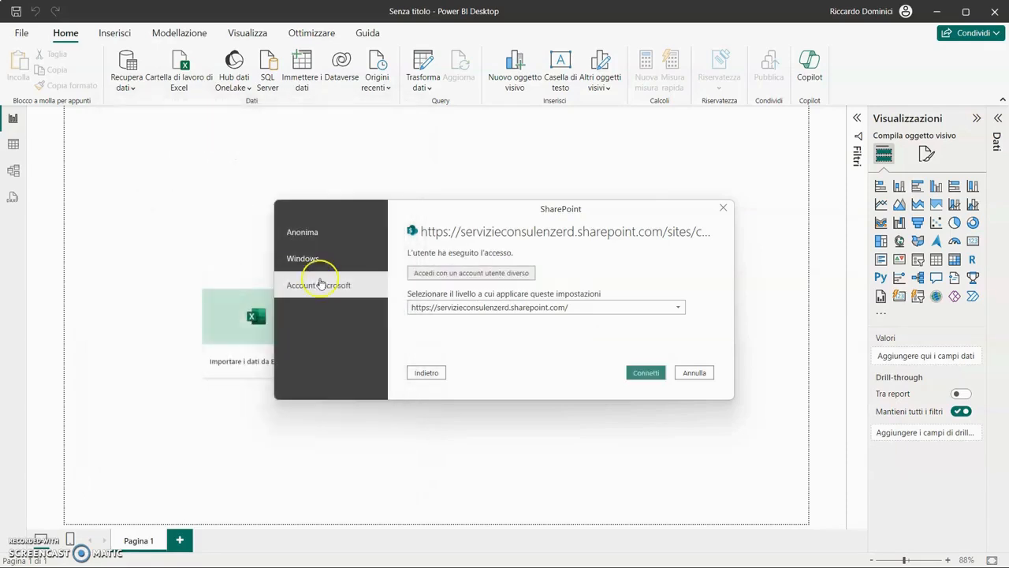
{"action": "left_click", "coordinate": [653, 371]}
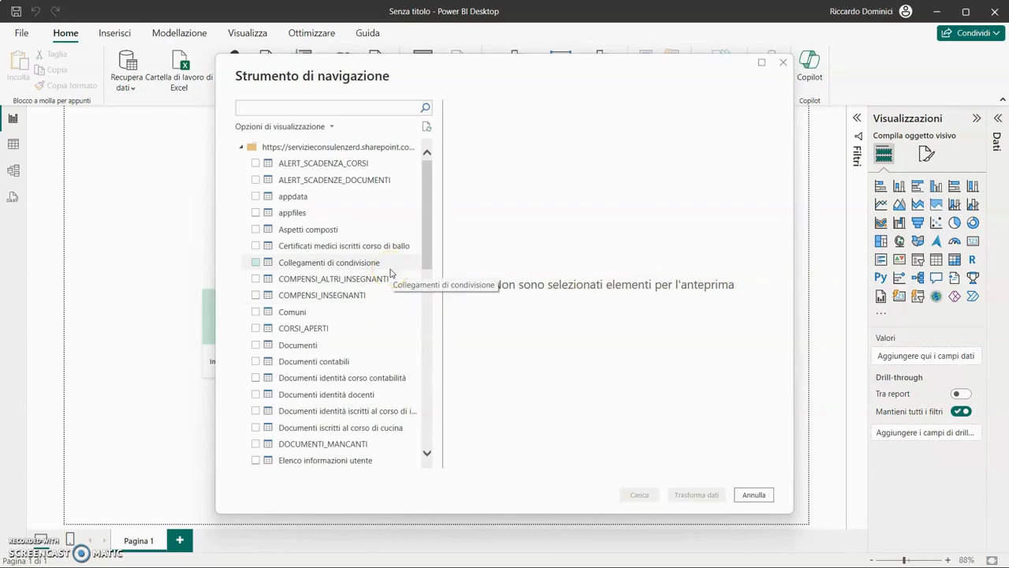
Select the Comuni list in the navigator, check its preview, and load it into the report
{"action": "left_click_drag", "start_coordinate": [430, 194], "coordinate": [434, 198]}
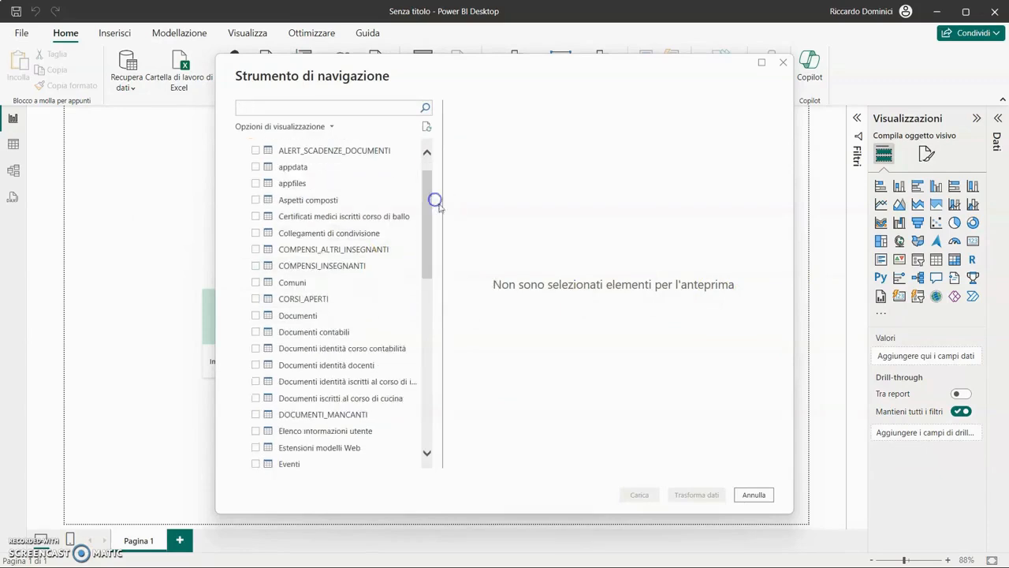
{"action": "left_click", "coordinate": [255, 282]}
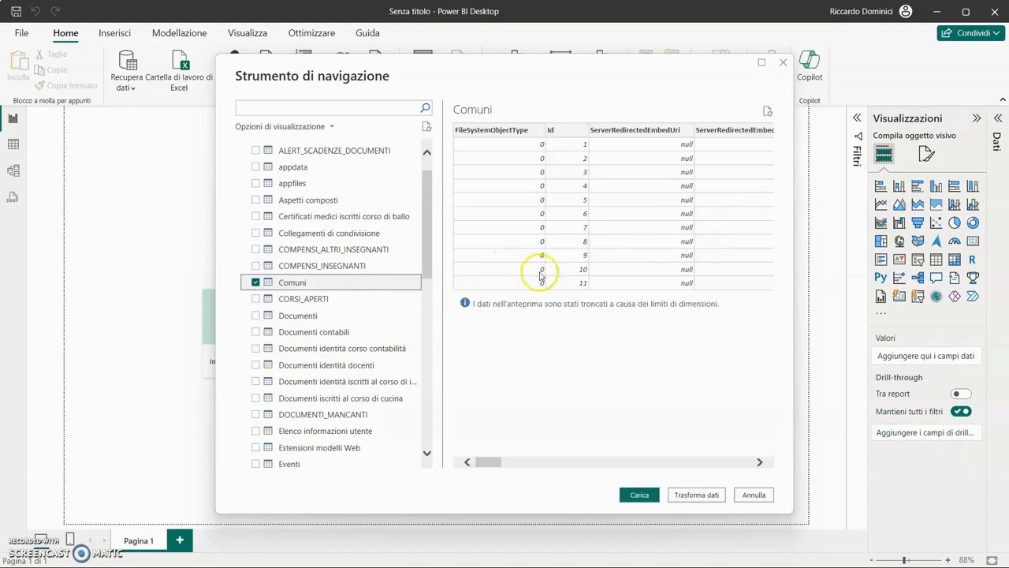
{"action": "mouse_move", "coordinate": [489, 462]}
{"action": "left_mouse_down"}
{"action": "mouse_move", "coordinate": [656, 462]}
{"action": "mouse_move", "coordinate": [471, 462]}
{"action": "left_mouse_up"}
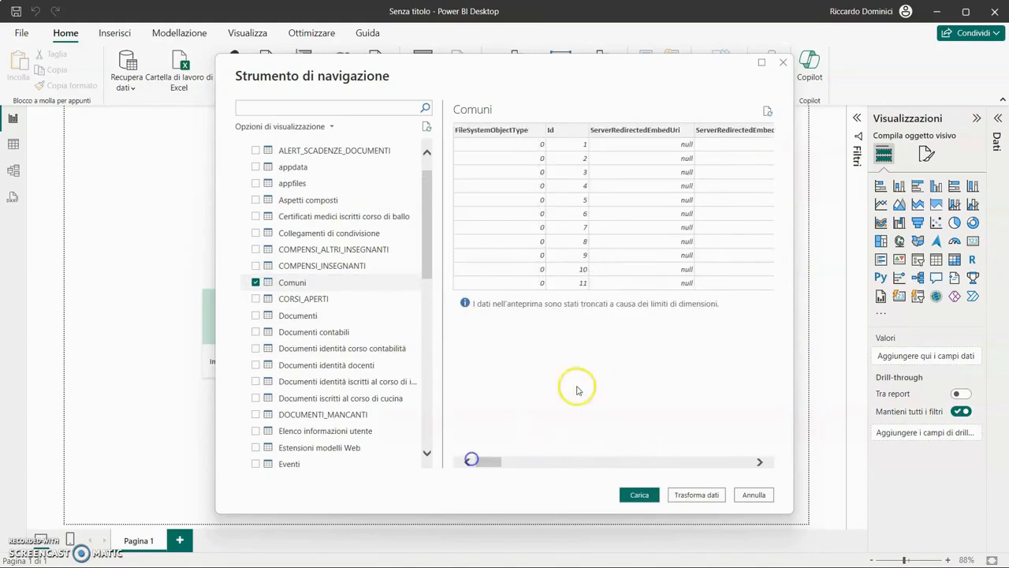
{"action": "left_click", "coordinate": [638, 495]}
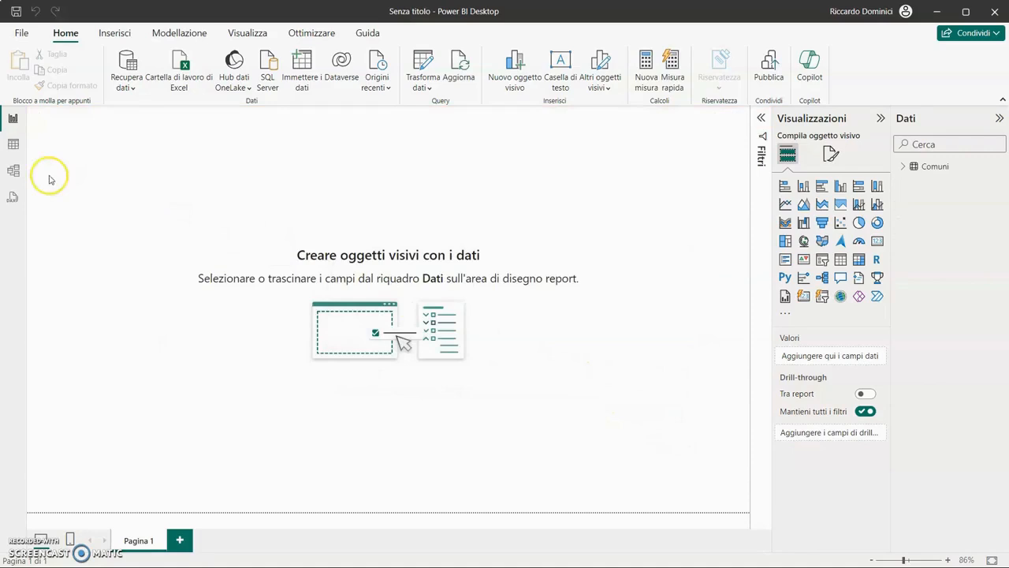
Examine the loaded Comuni data in table view, going through its field list and all its columns
{"action": "left_click", "coordinate": [13, 146]}
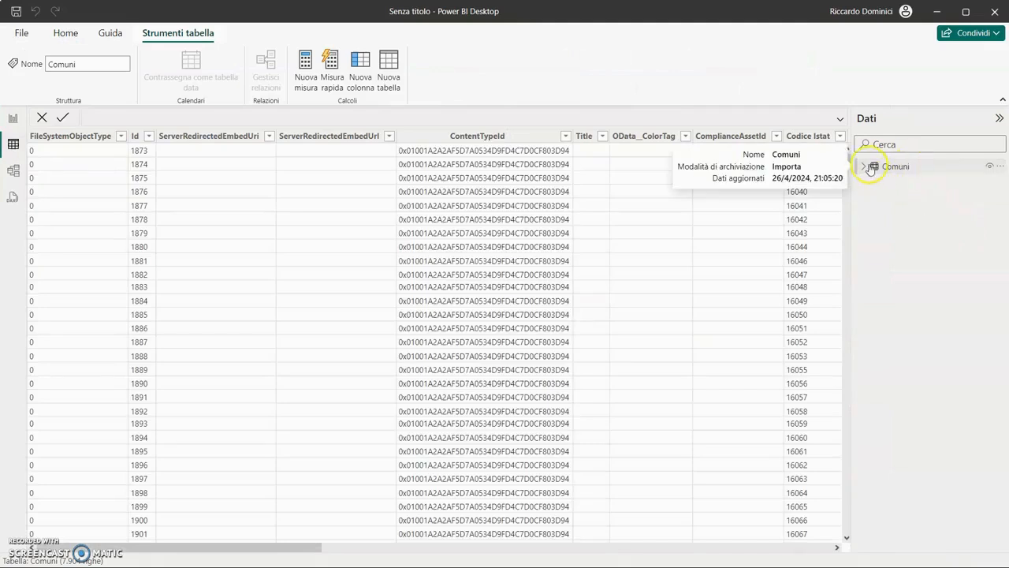
{"action": "left_click", "coordinate": [865, 166]}
{"action": "scroll", "coordinate": [915, 284], "scroll_direction": "down", "scroll_amount": 1}
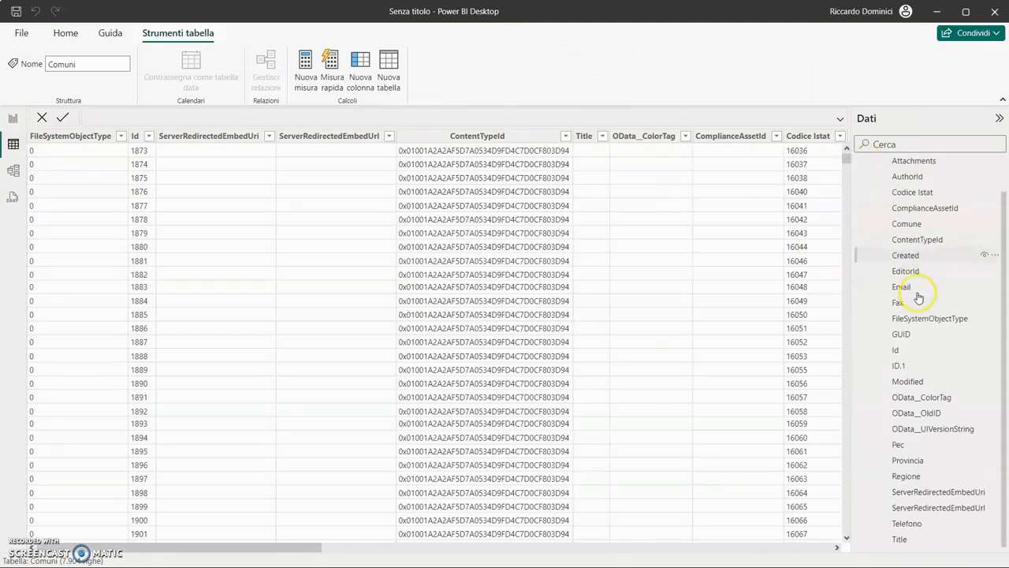
{"action": "left_click_drag", "start_coordinate": [259, 547], "coordinate": [841, 534]}
{"action": "left_click_drag", "start_coordinate": [785, 549], "coordinate": [223, 550]}
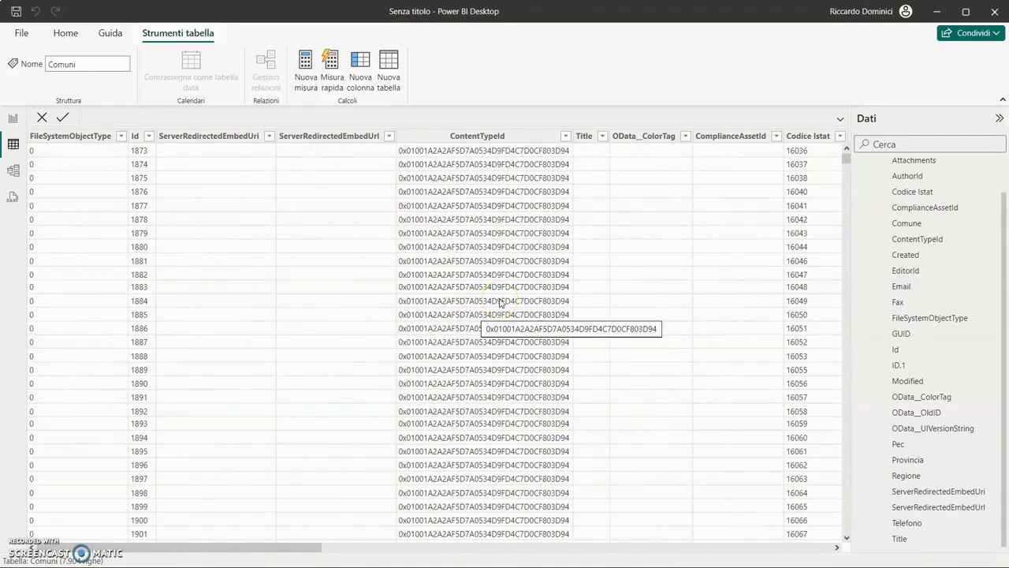
{"action": "left_click_drag", "start_coordinate": [256, 544], "coordinate": [523, 530]}
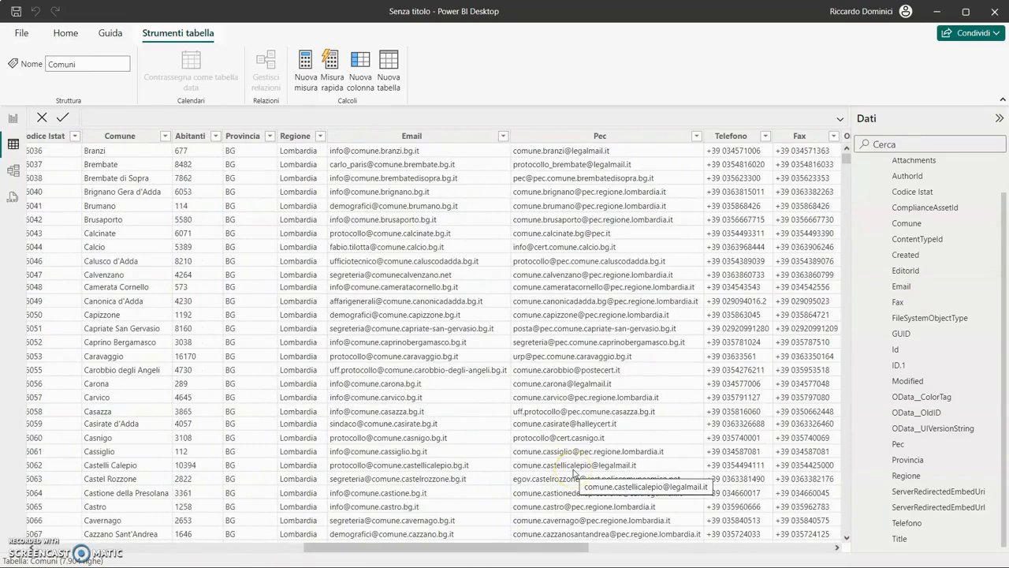
{"action": "scroll", "coordinate": [946, 265], "scroll_direction": "up", "scroll_amount": 2}
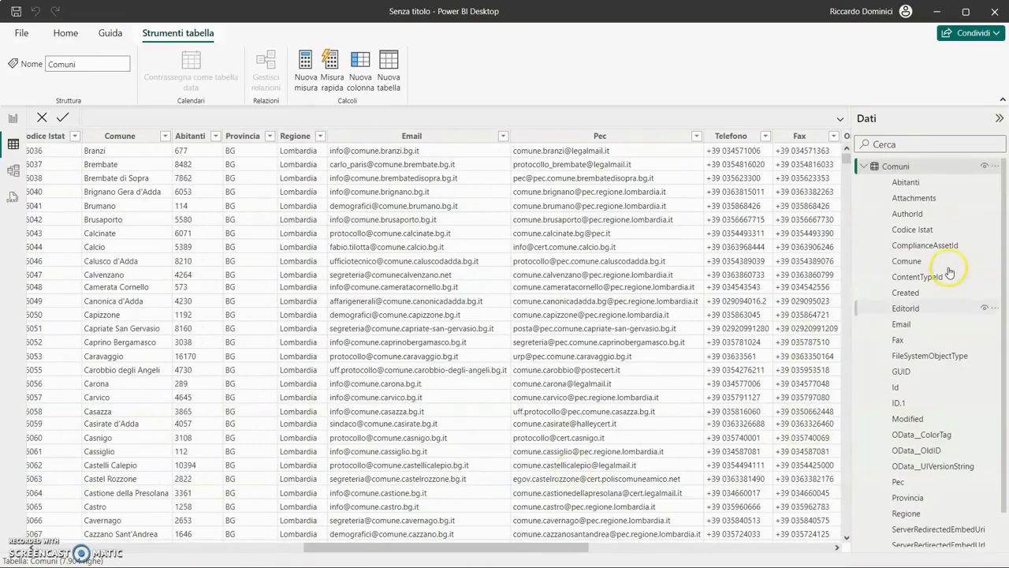
Check the options available for the Comuni table, then review its columns and compare report view with table view
{"action": "left_click", "coordinate": [993, 169]}
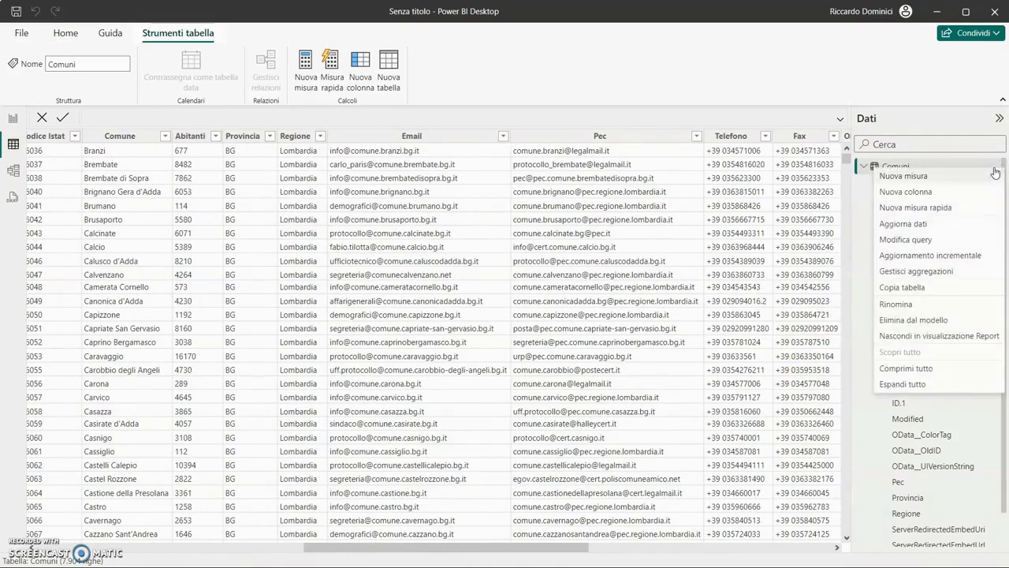
{"action": "left_click", "coordinate": [930, 118]}
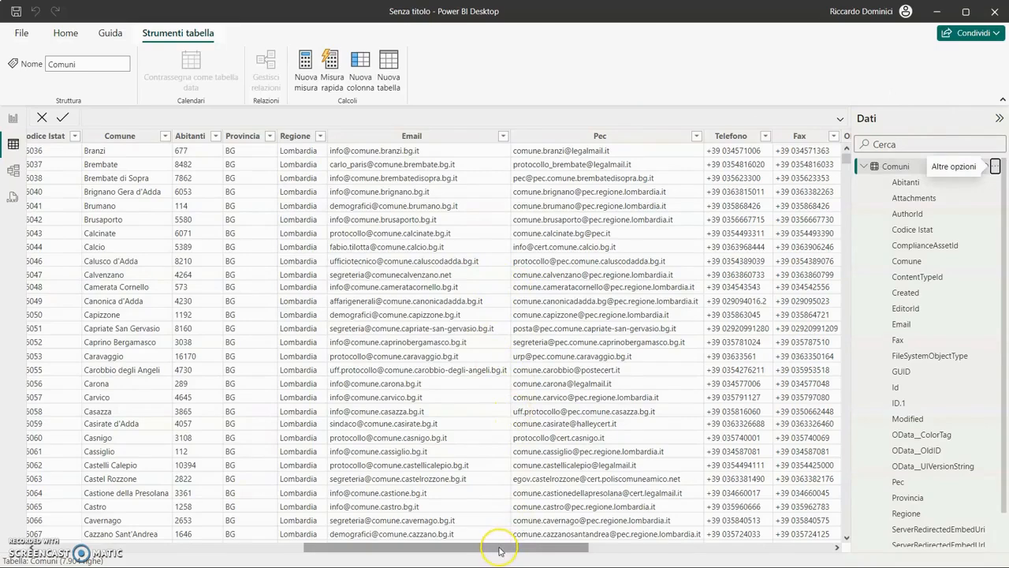
{"action": "left_click_drag", "start_coordinate": [499, 551], "coordinate": [158, 552]}
{"action": "left_click_drag", "start_coordinate": [248, 549], "coordinate": [541, 551]}
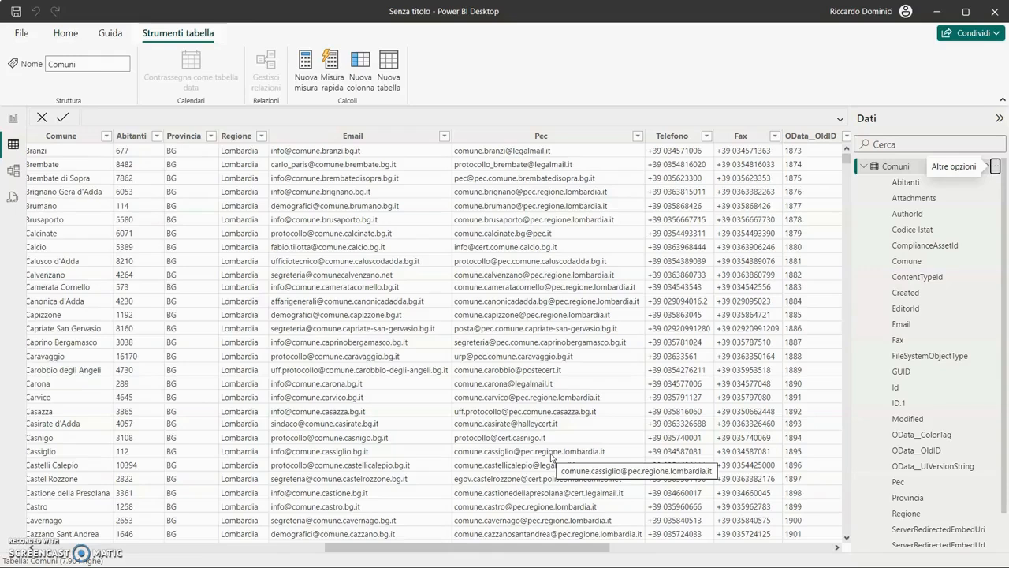
{"action": "left_click", "coordinate": [11, 119]}
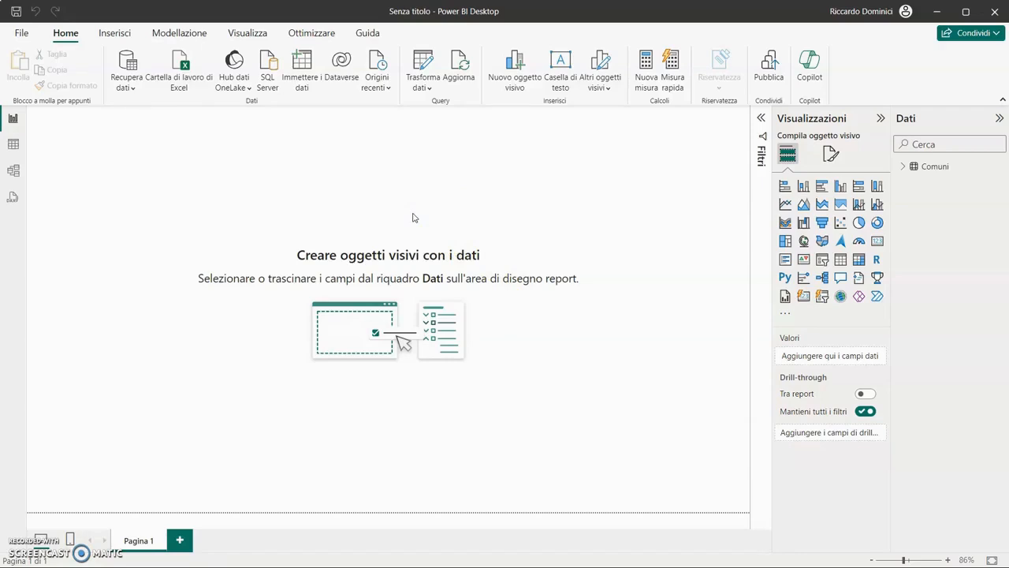
{"action": "left_click", "coordinate": [12, 145]}
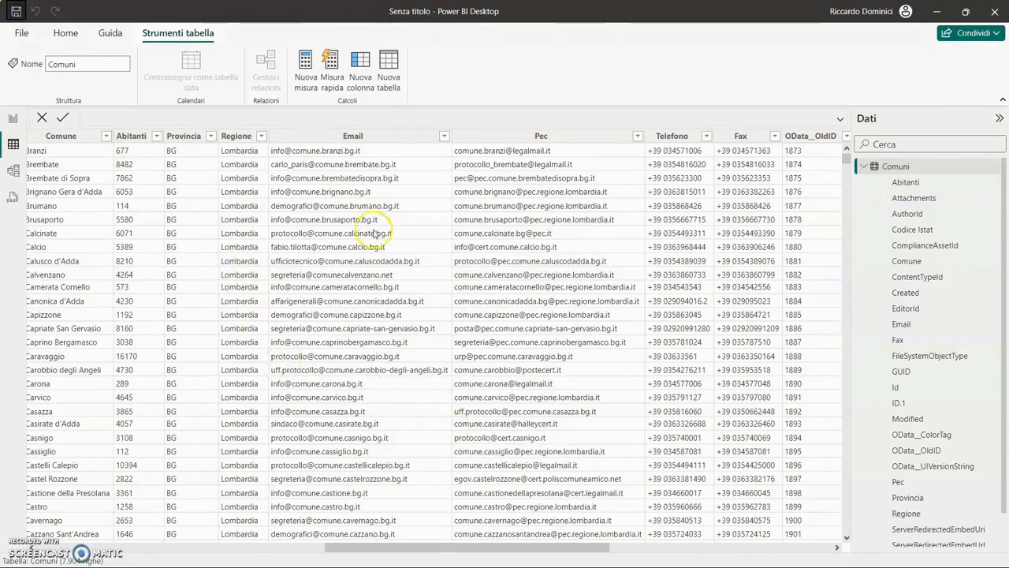
Save the report as Comuni d'Italia in the 00 - Risorse folder
{"action": "key", "text": "ctrl+s"}
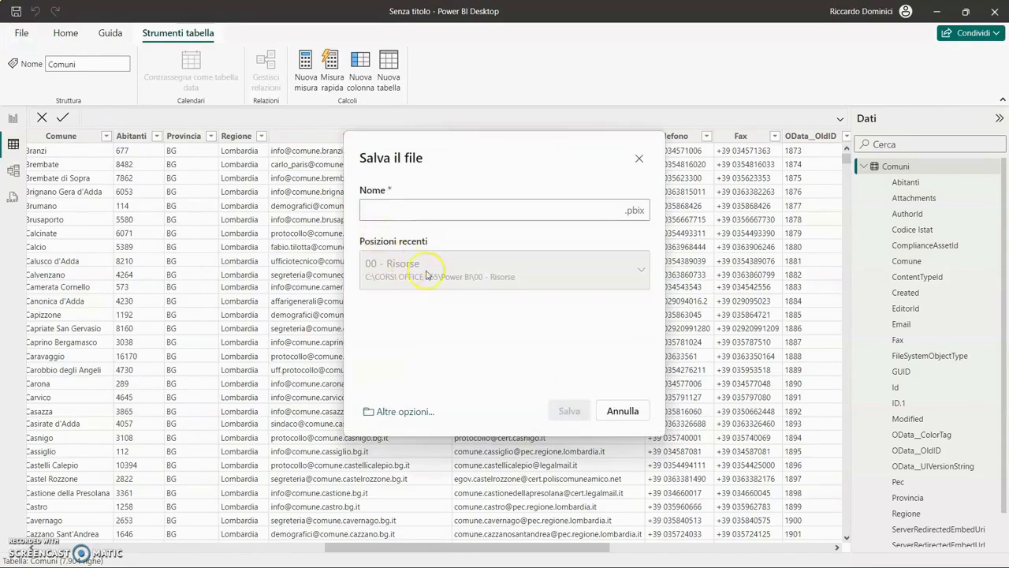
{"action": "type", "text": "C"}
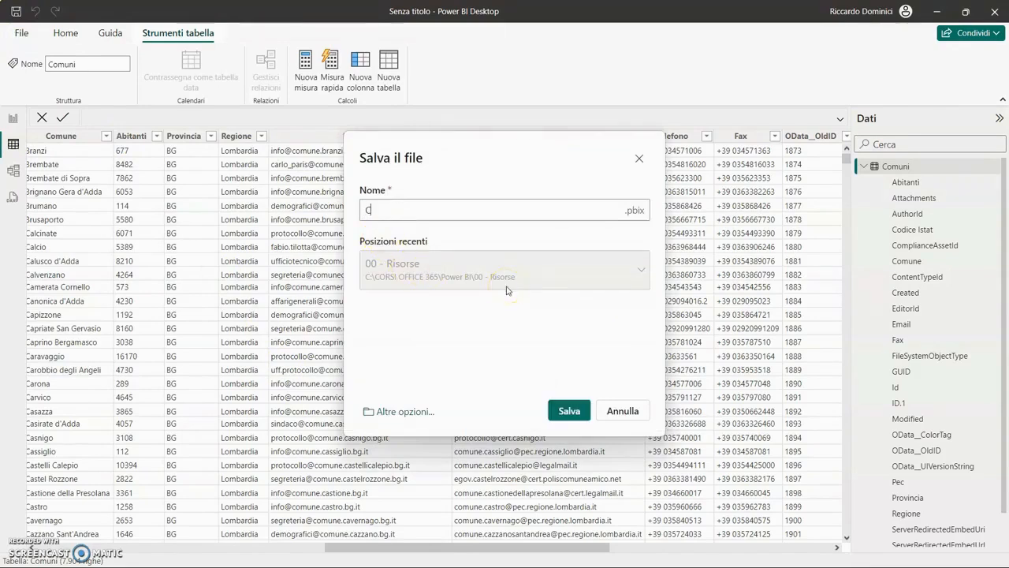
{"action": "type", "text": "omuni d'Italia"}
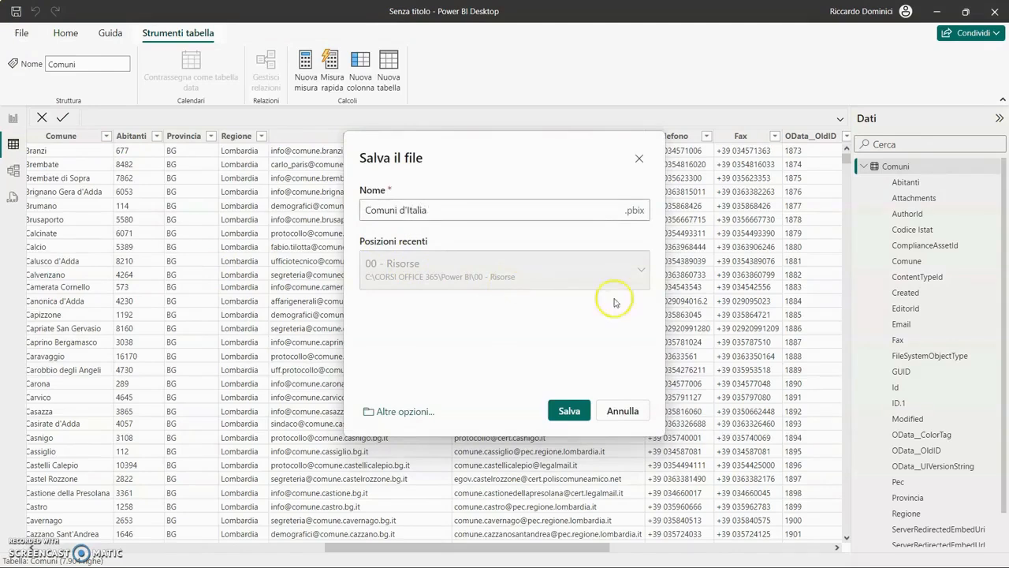
{"action": "left_click", "coordinate": [568, 411]}
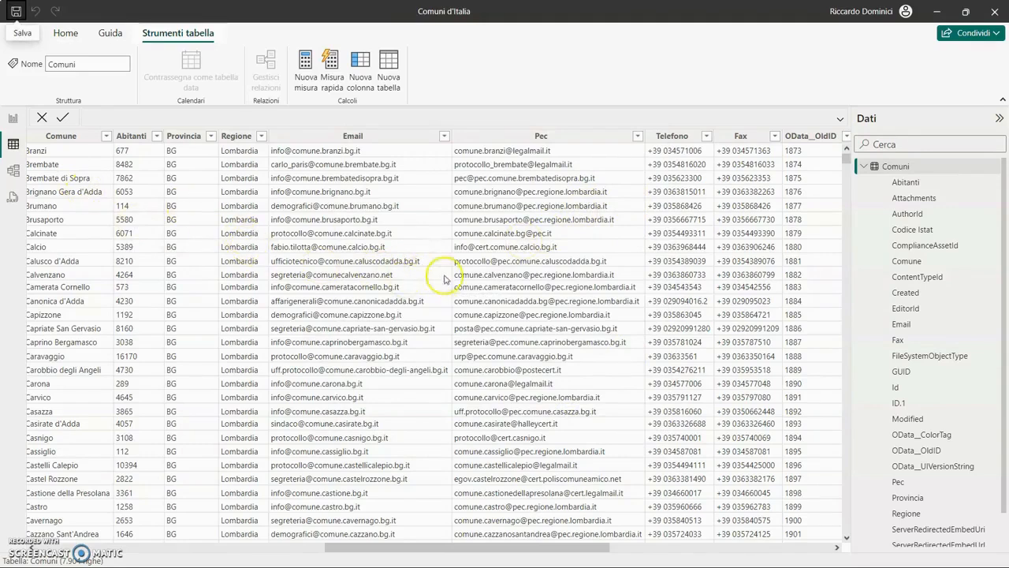
Return to report view, publish the report to Area di lavoro personale, and close the publishing dialog
{"action": "left_click", "coordinate": [9, 125]}
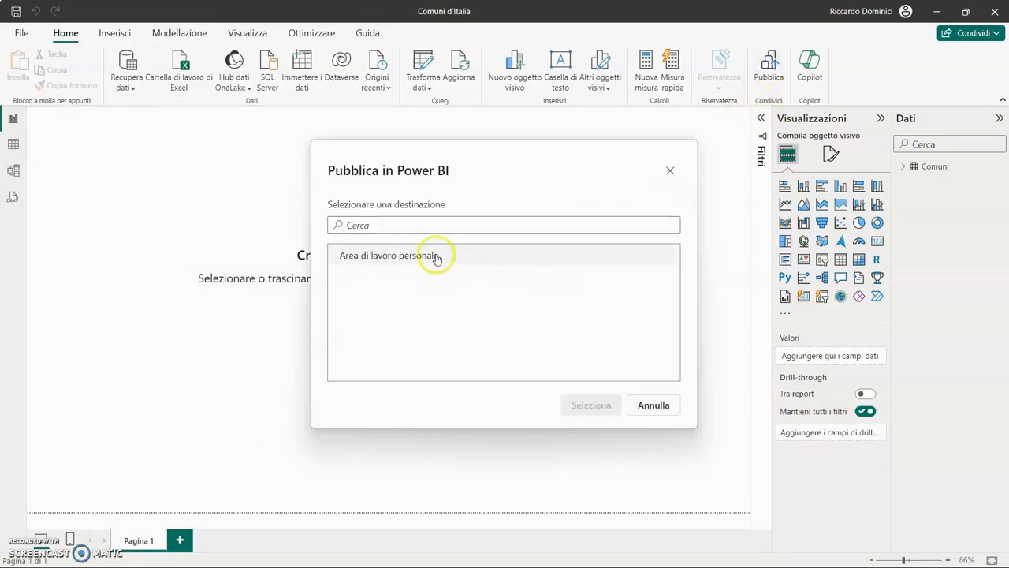
{"action": "left_click", "coordinate": [429, 259]}
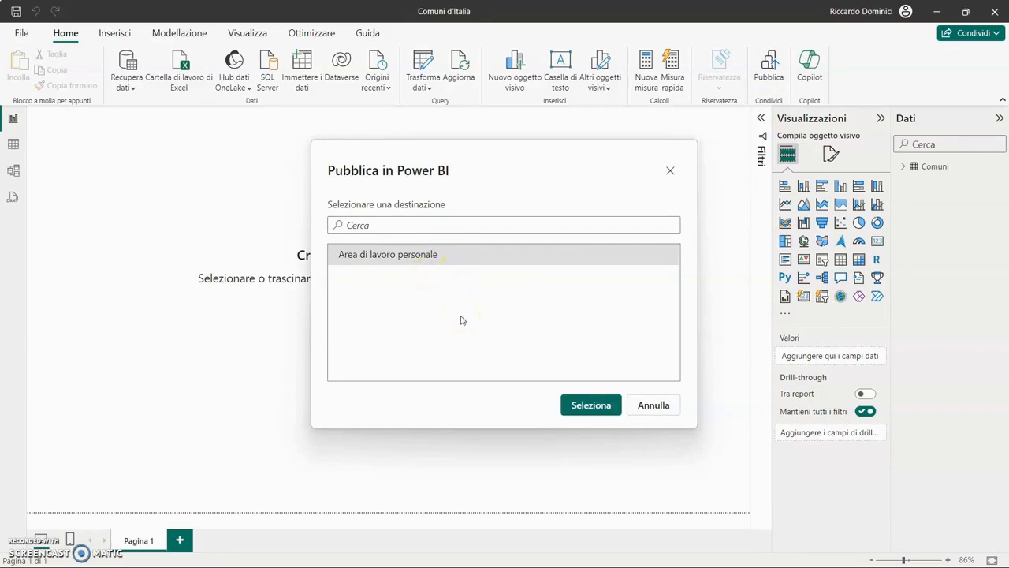
{"action": "left_click", "coordinate": [596, 406]}
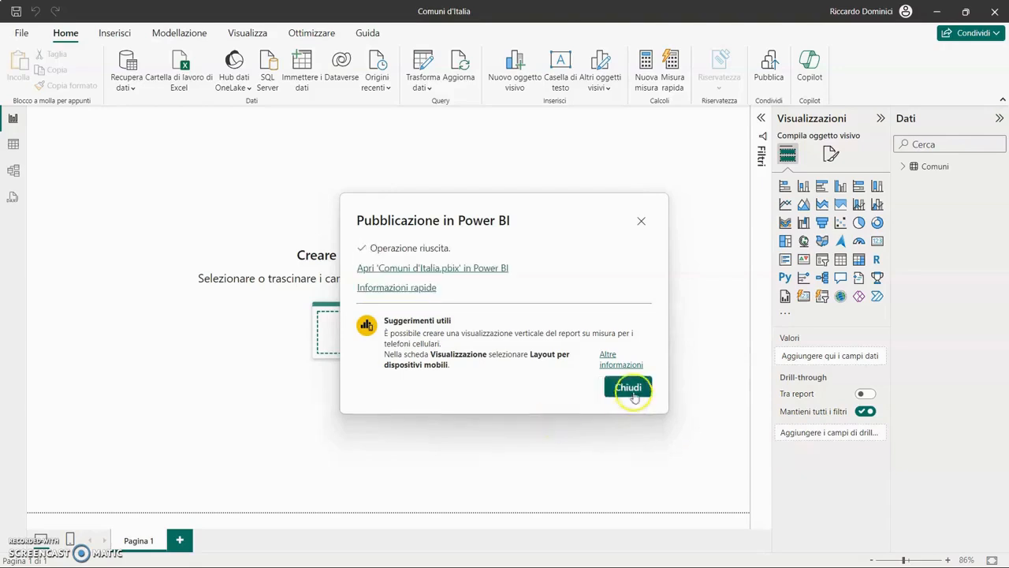
{"action": "left_click", "coordinate": [629, 388]}
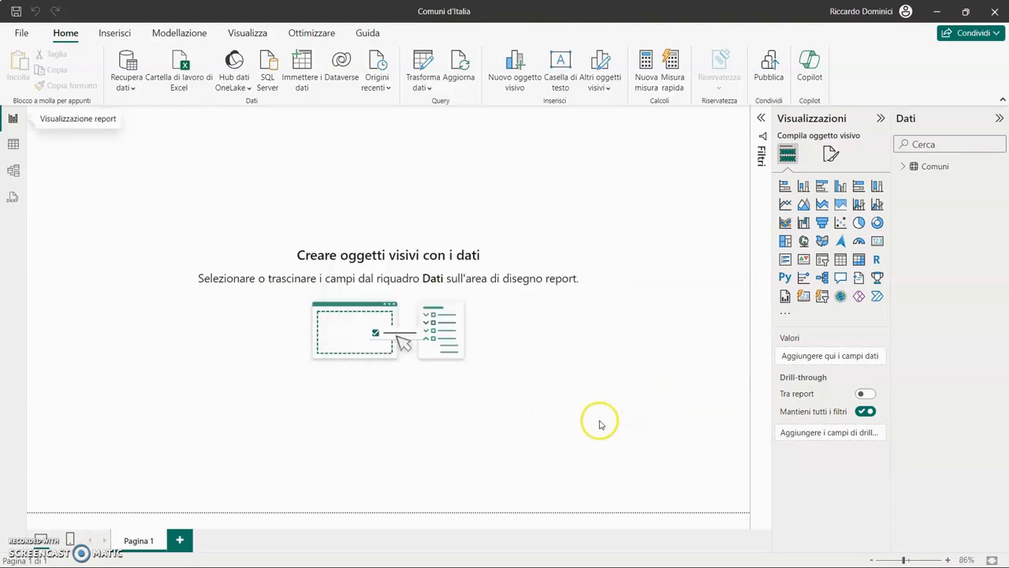